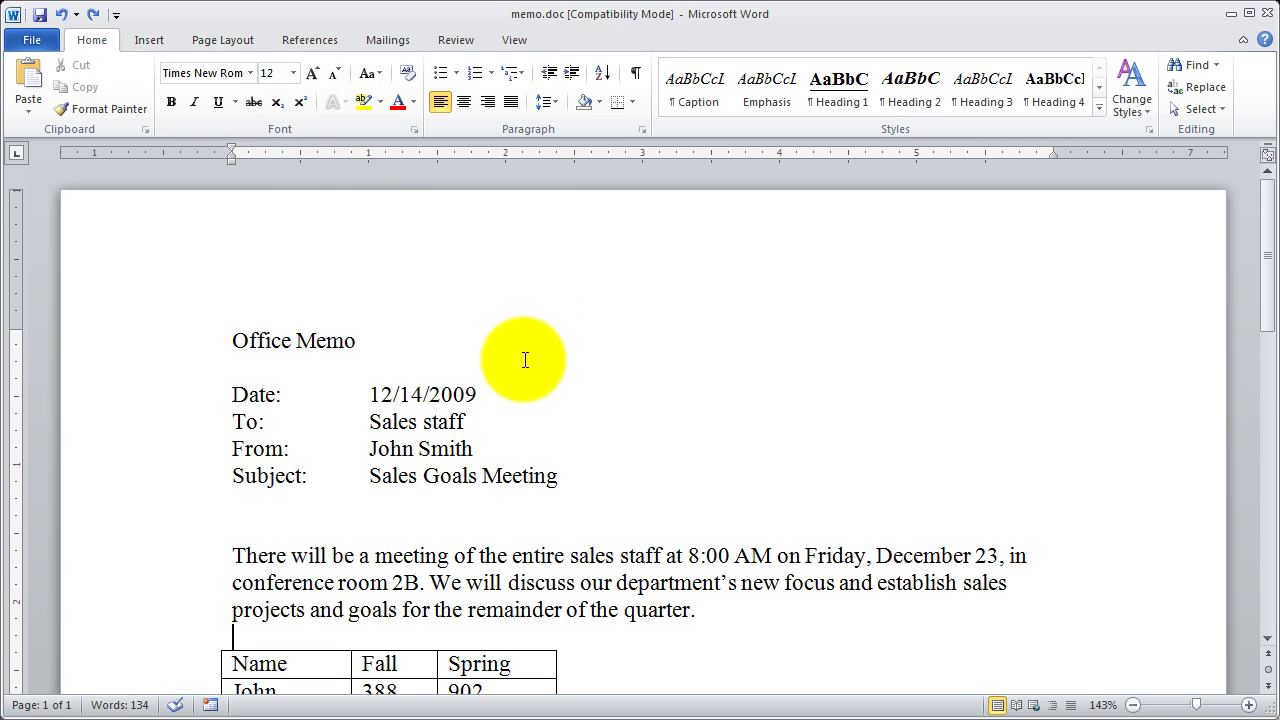
Step: Set the Office Memo title to the Calibri (Body) font at size 16
left_click(178, 357)
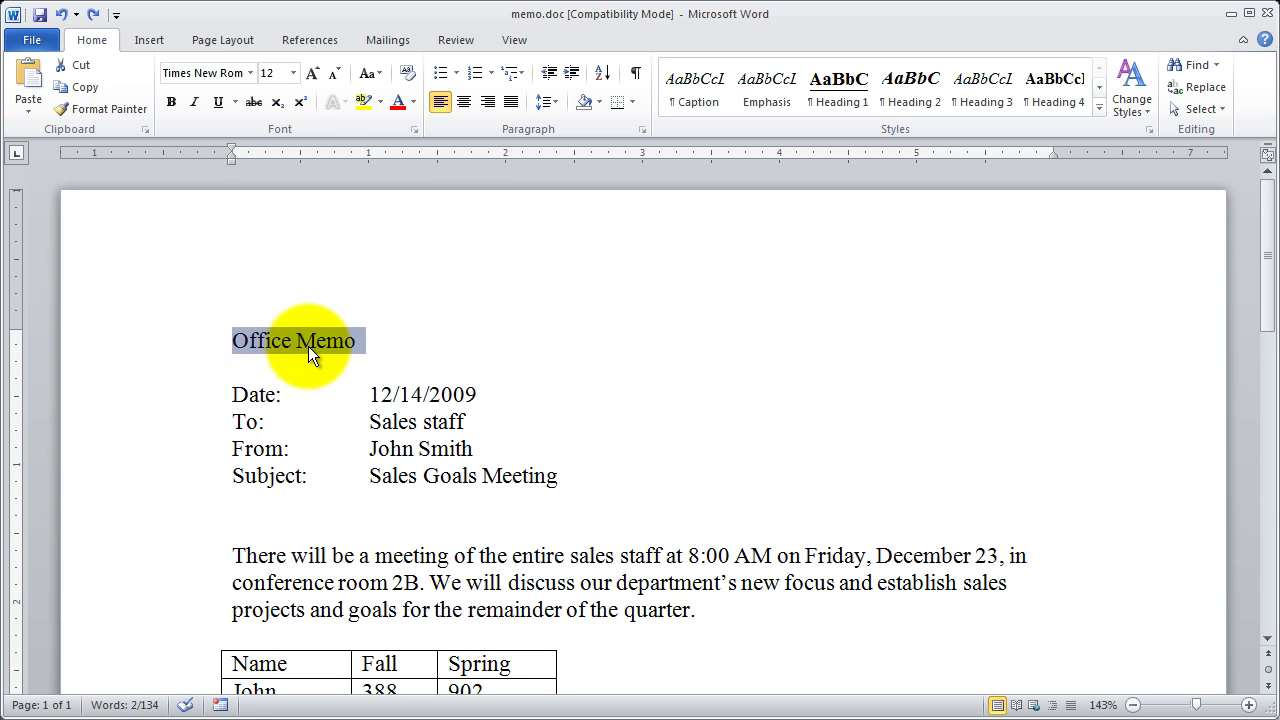
left_click(249, 76)
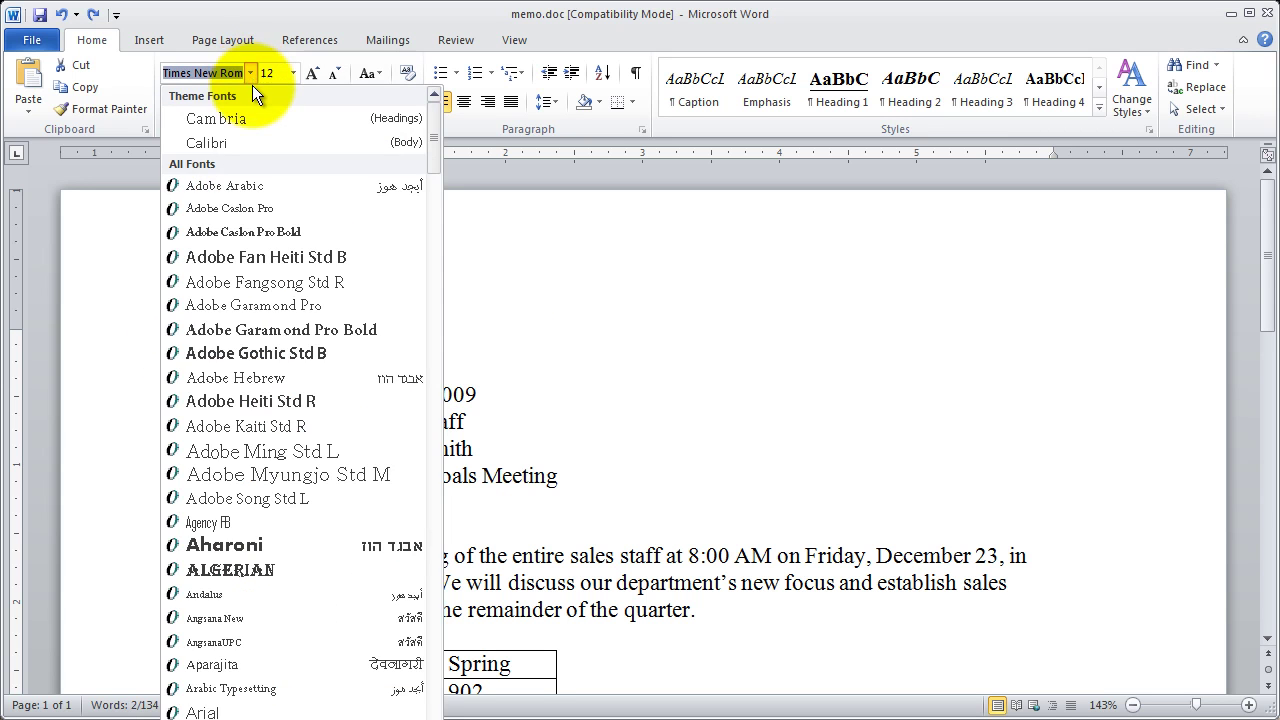
left_click(254, 138)
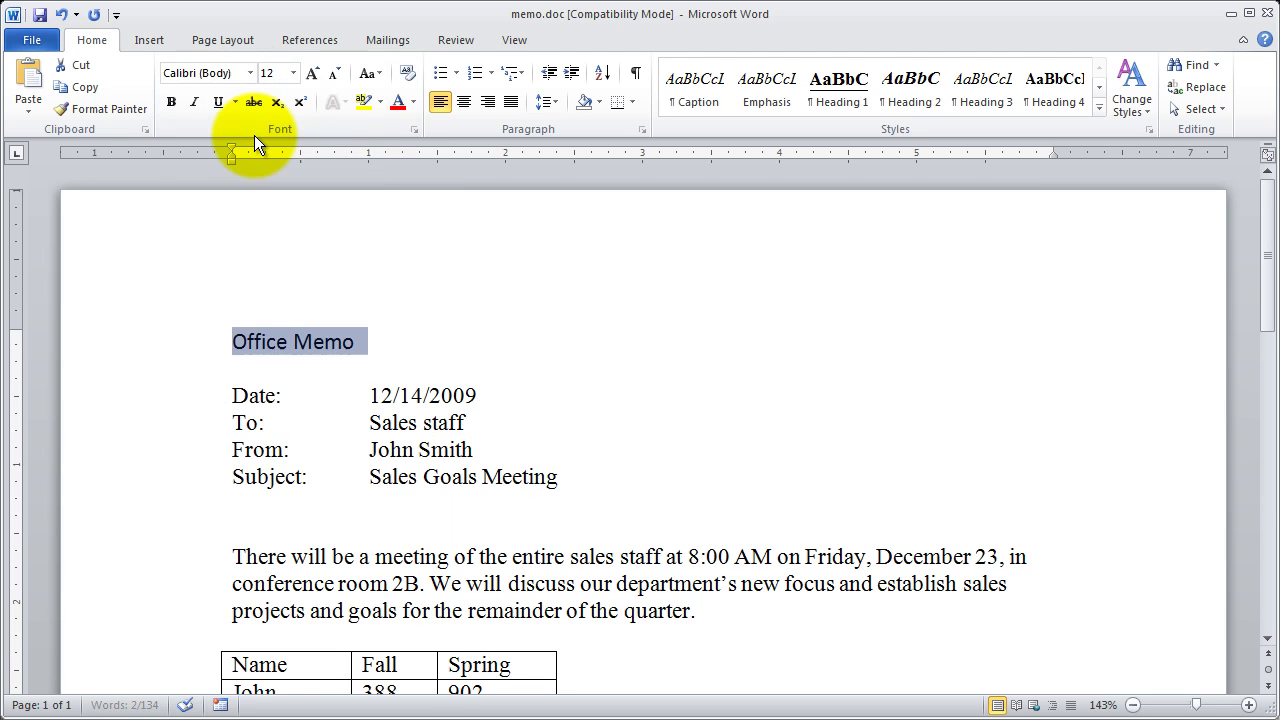
left_click(292, 74)
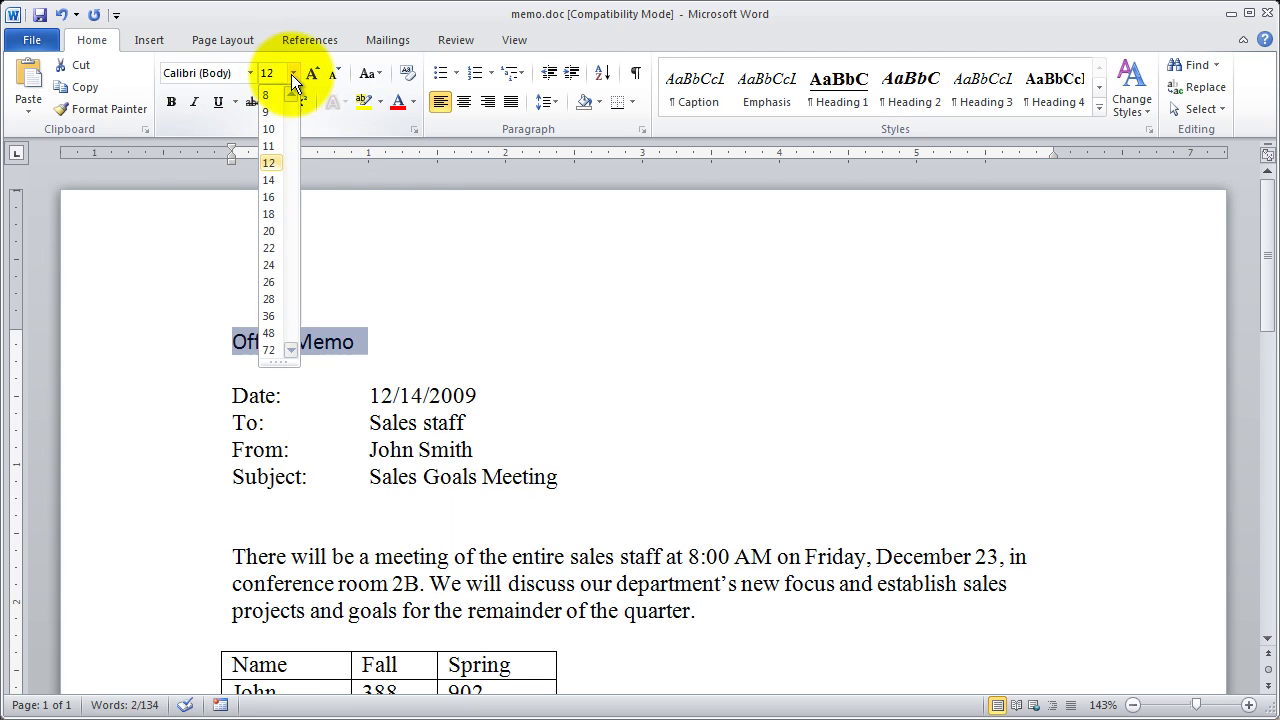
left_click(272, 198)
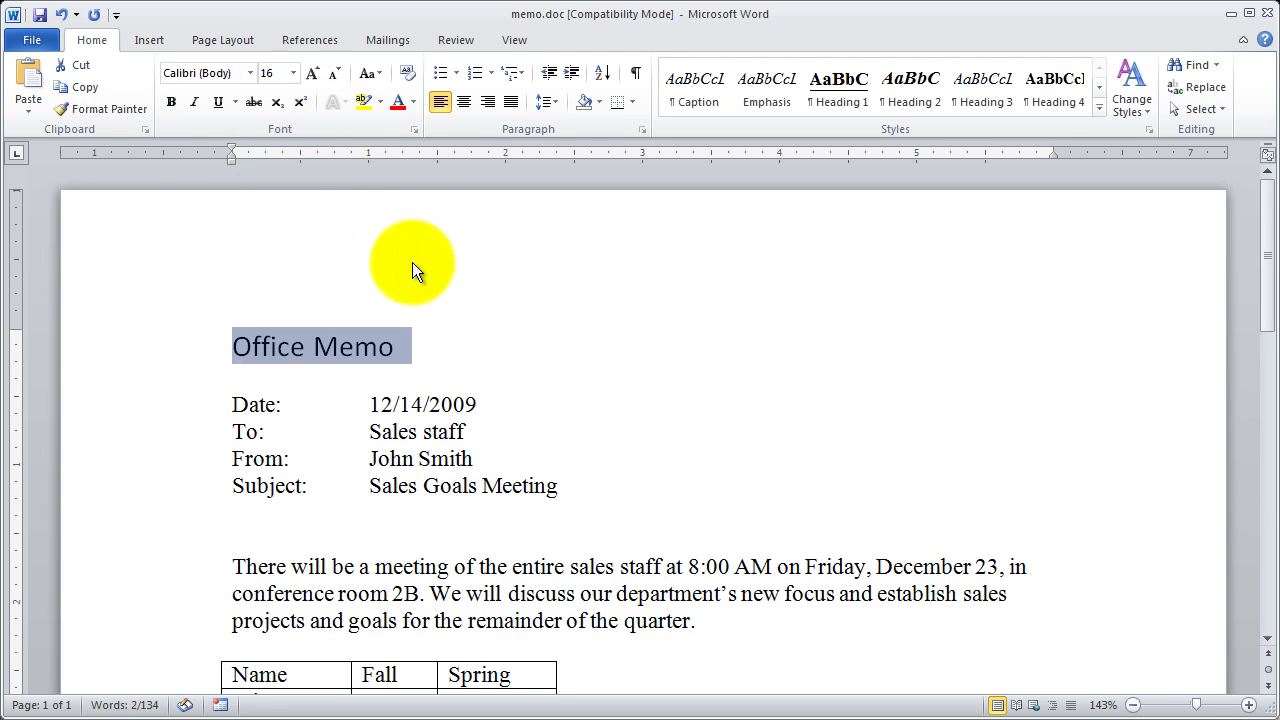
Step: Try bold, italic and underline formatting on the Office Memo title
left_click(174, 105)
left_click(174, 105)
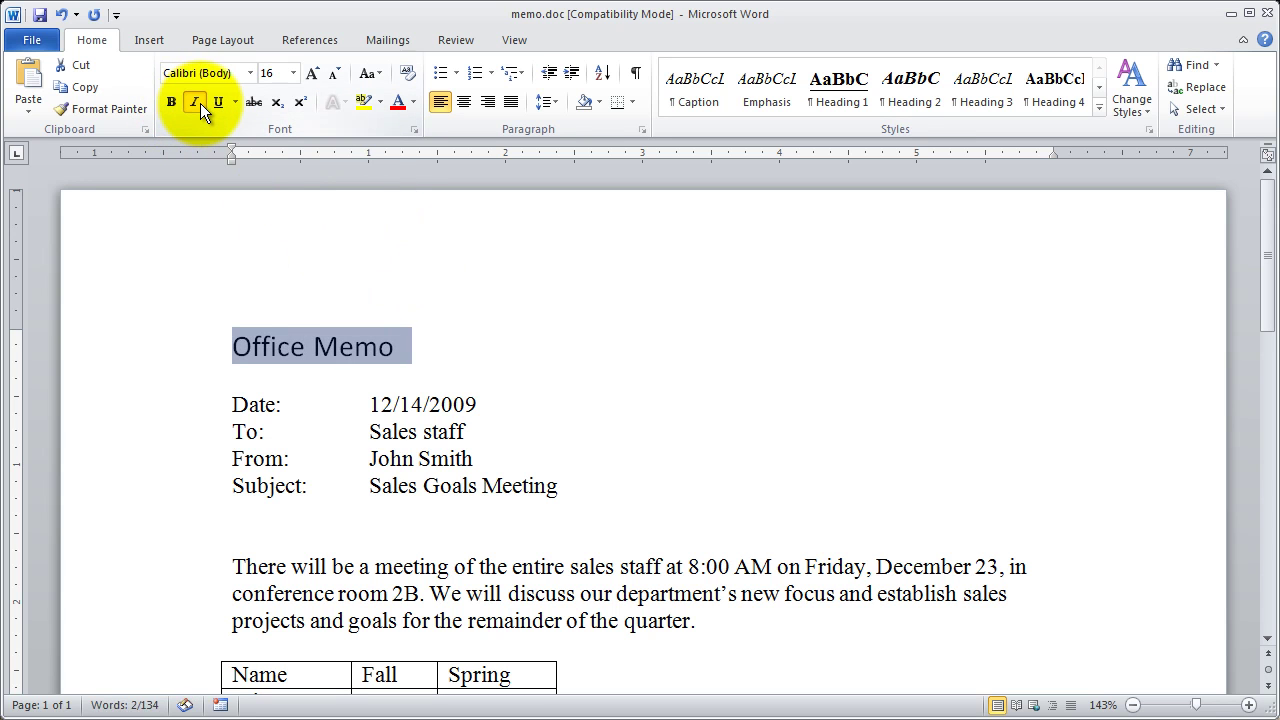
left_click(200, 103)
left_click(200, 103)
left_click(219, 101)
left_click(219, 101)
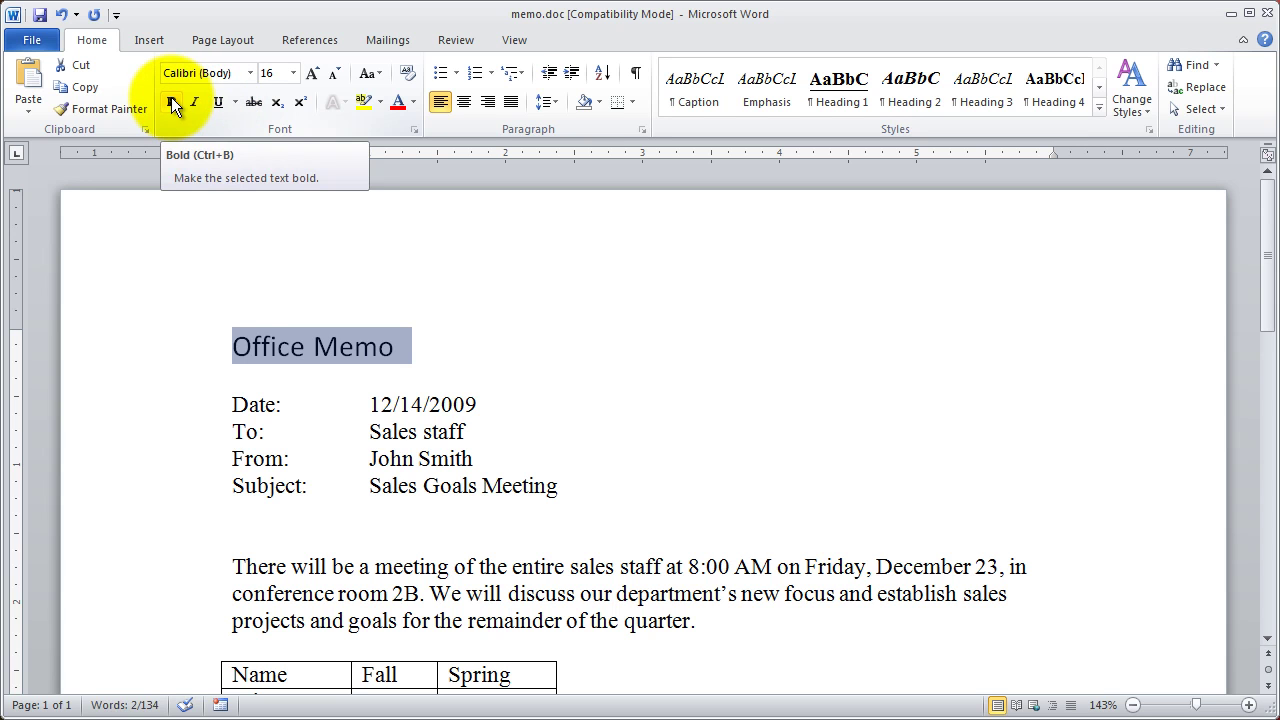
left_click(171, 97)
left_click(196, 102)
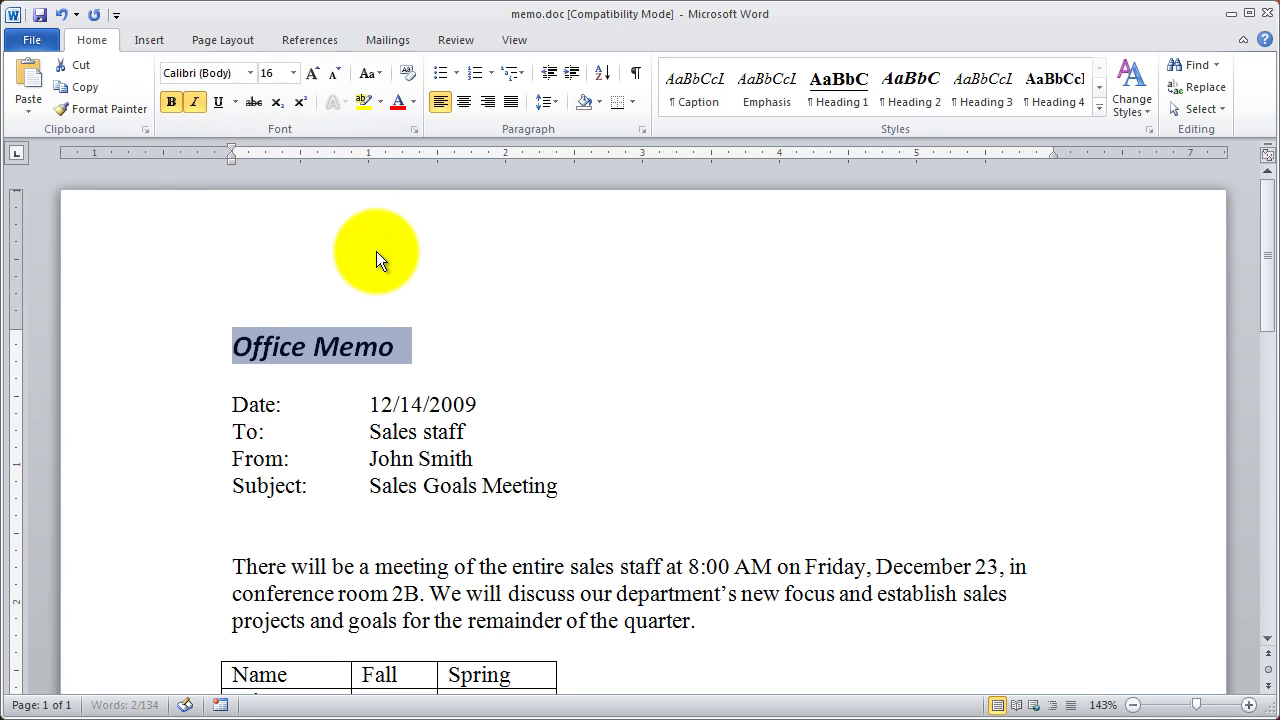
left_click(195, 102)
left_click(171, 103)
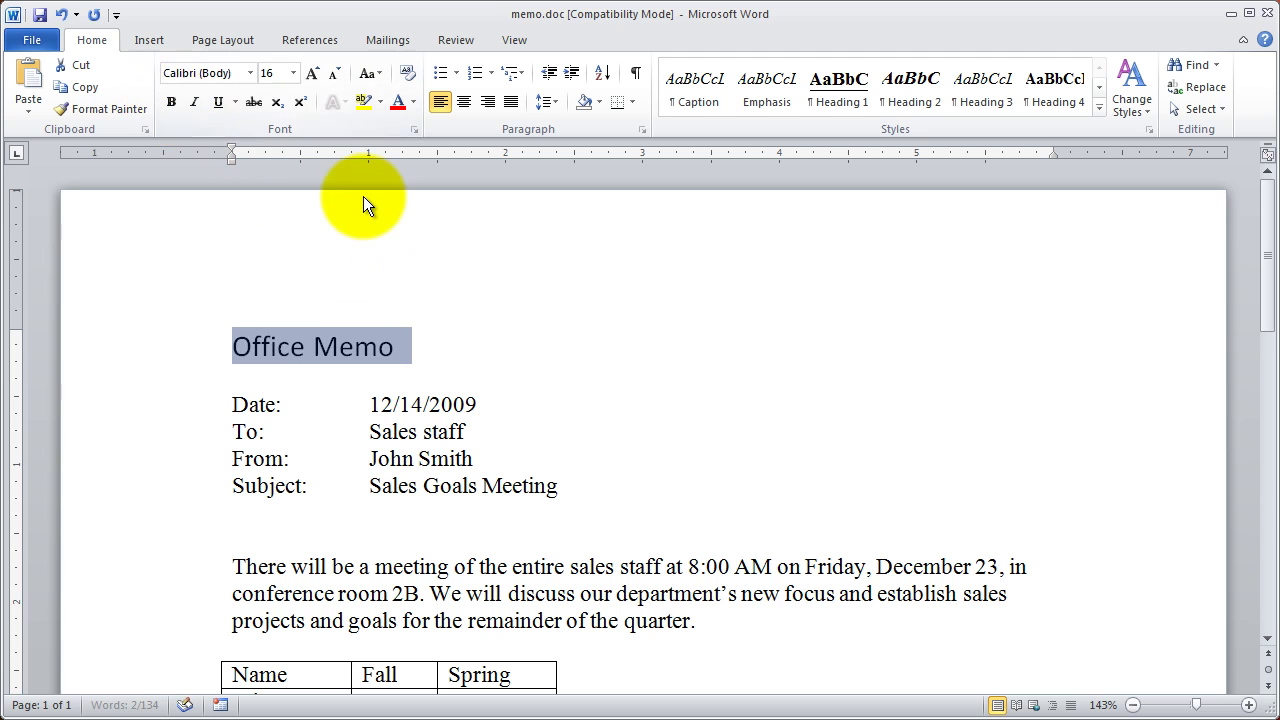
Step: Make the Office Memo title bold and enlarge its font to size 22
left_click(171, 99)
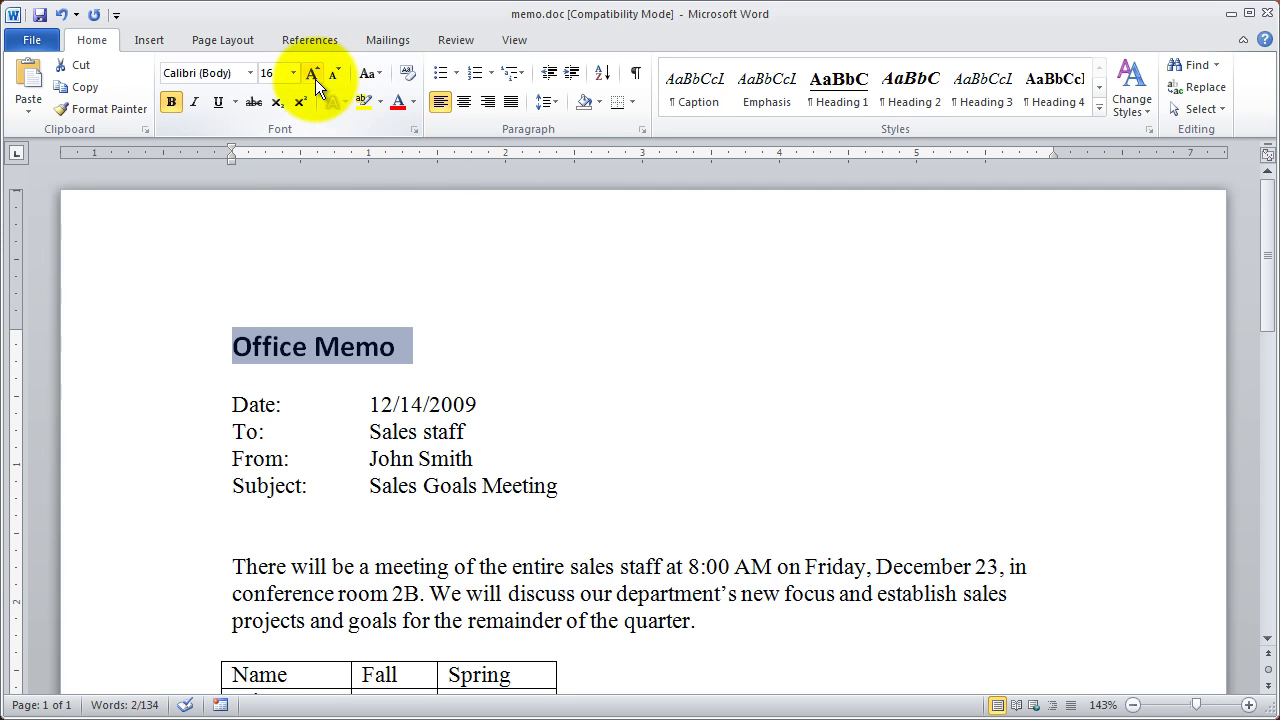
left_click(315, 79)
left_click(315, 79)
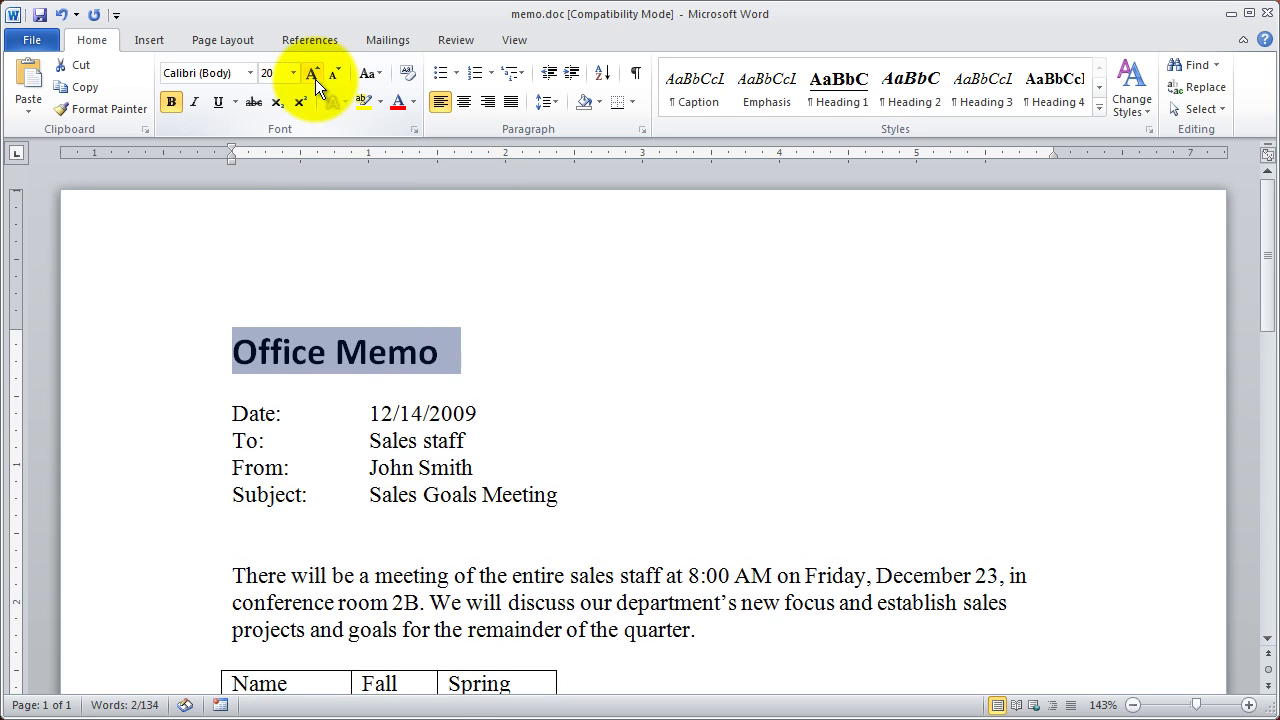
left_click(315, 79)
left_click(340, 79)
left_click(340, 79)
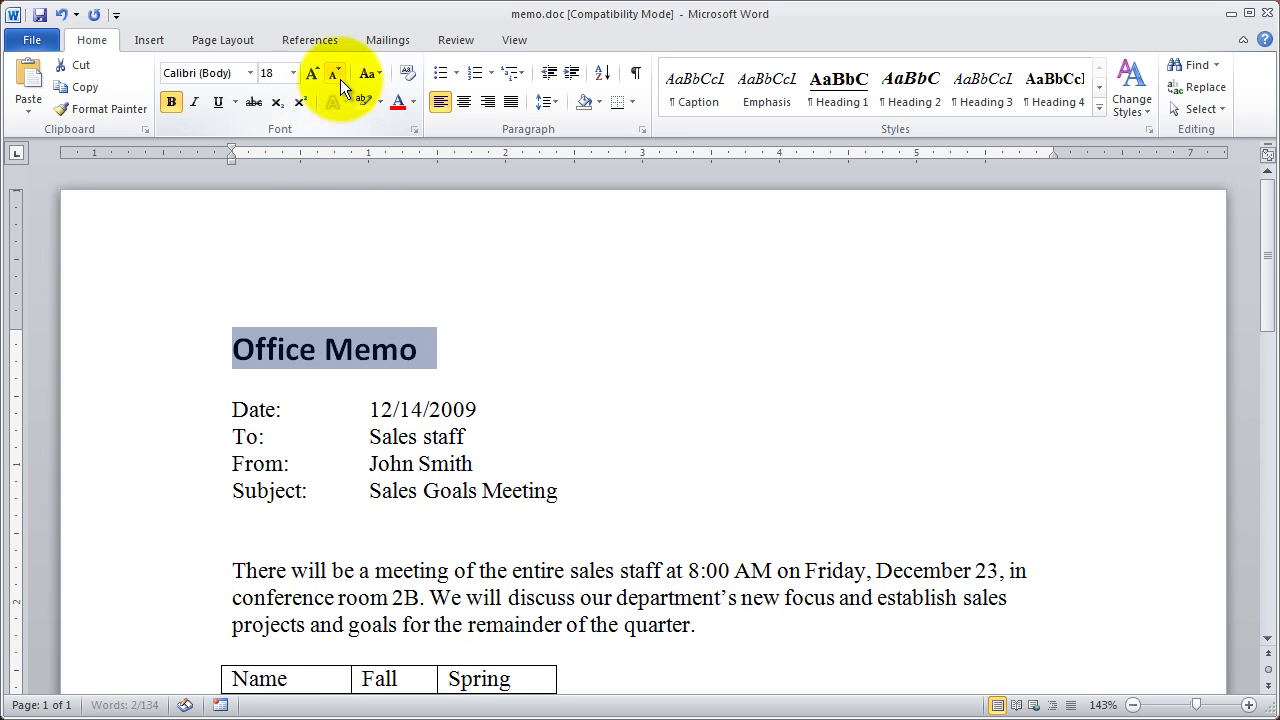
left_click(340, 79)
left_click(312, 79)
left_click(312, 79)
left_click(312, 79)
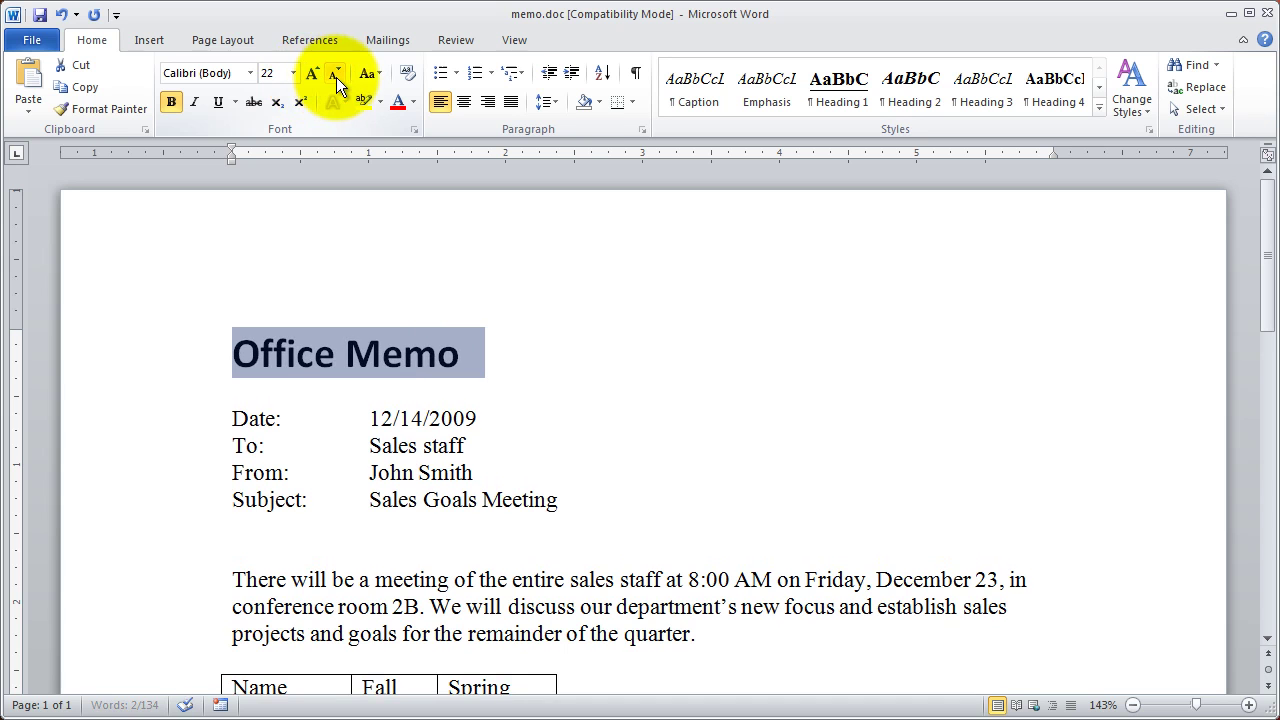
left_click(336, 77)
left_click(313, 75)
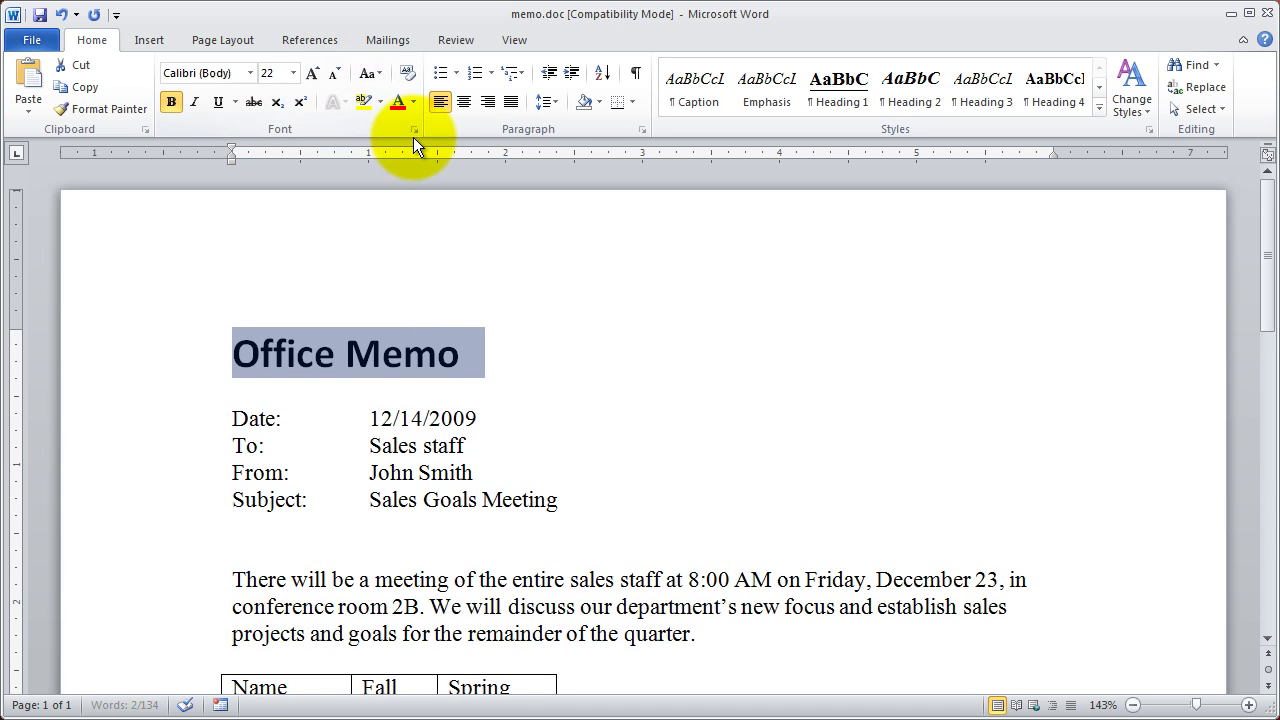
Step: Change the case of the Office Memo title to UPPERCASE
left_click(380, 76)
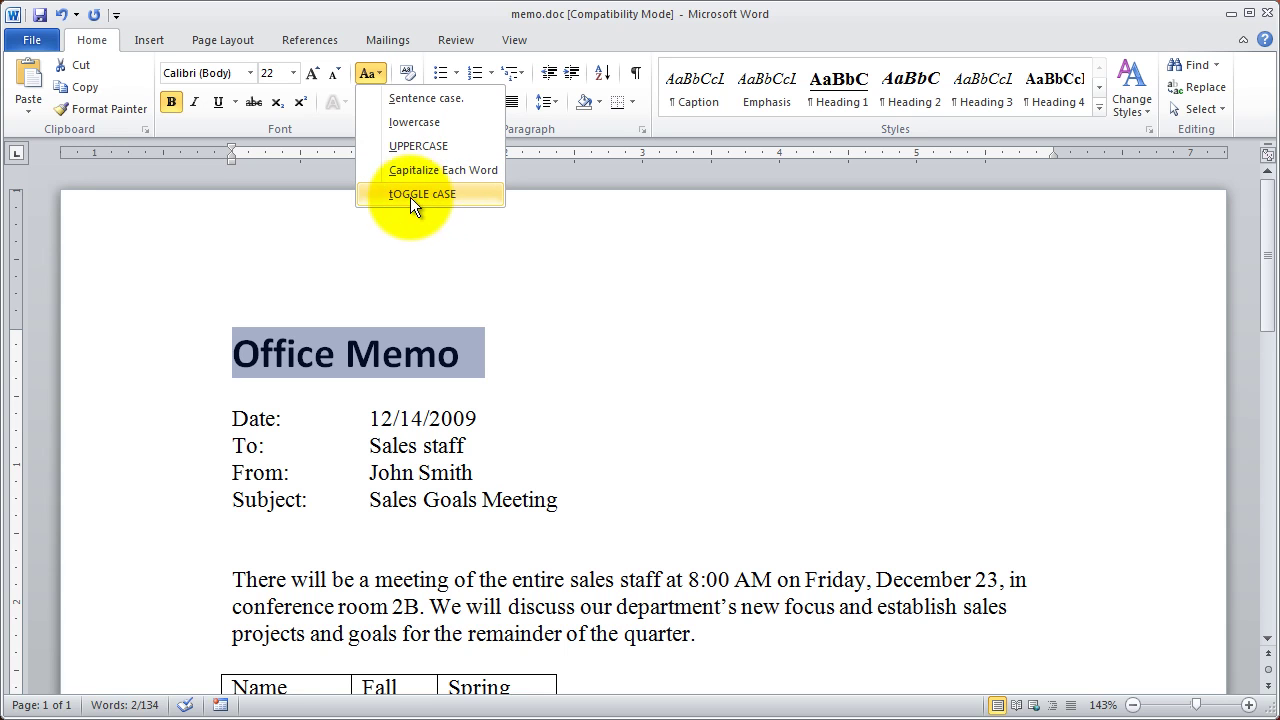
left_click(422, 146)
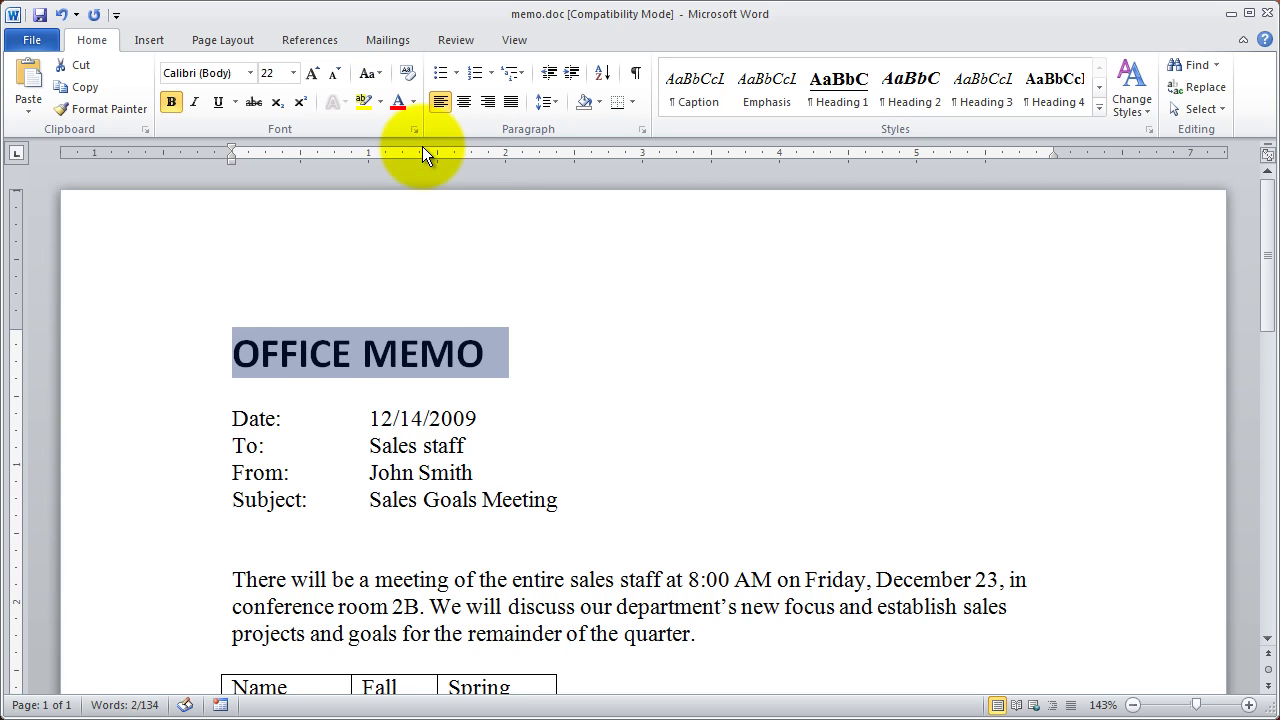
left_click(506, 355)
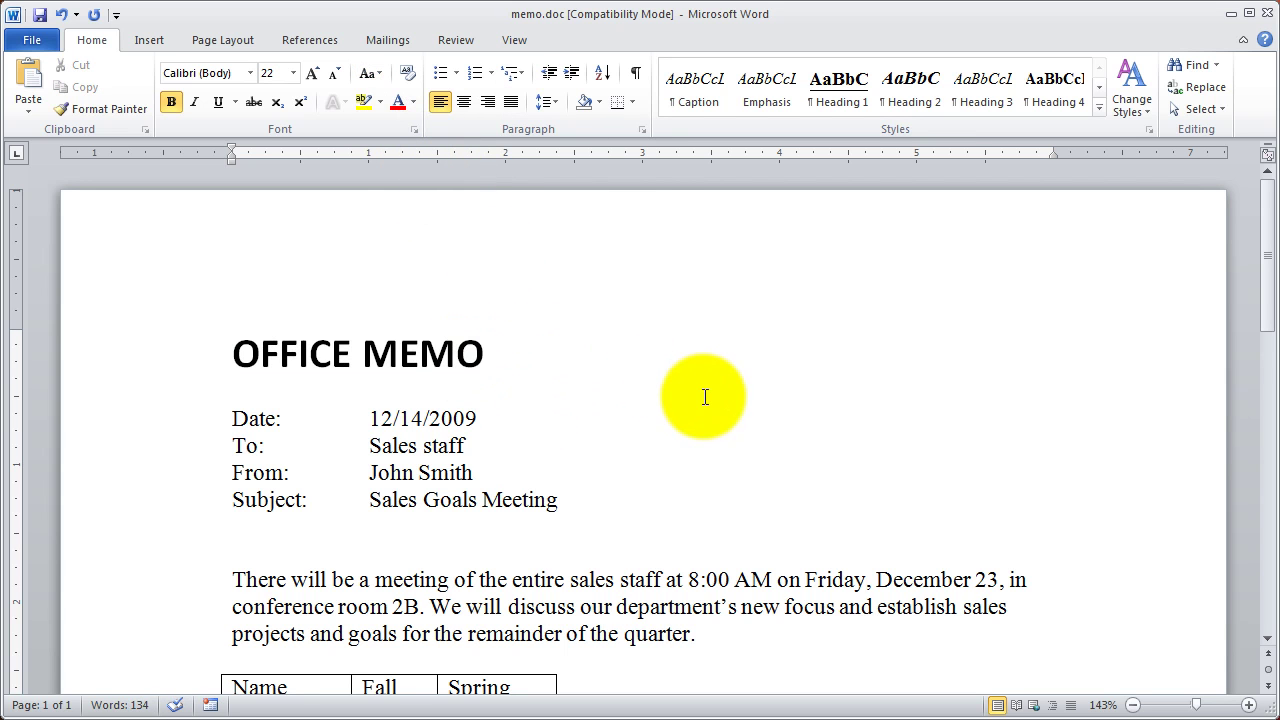
Step: Color the OFFICE MEMO title text medium blue from the theme colors
left_click(126, 348)
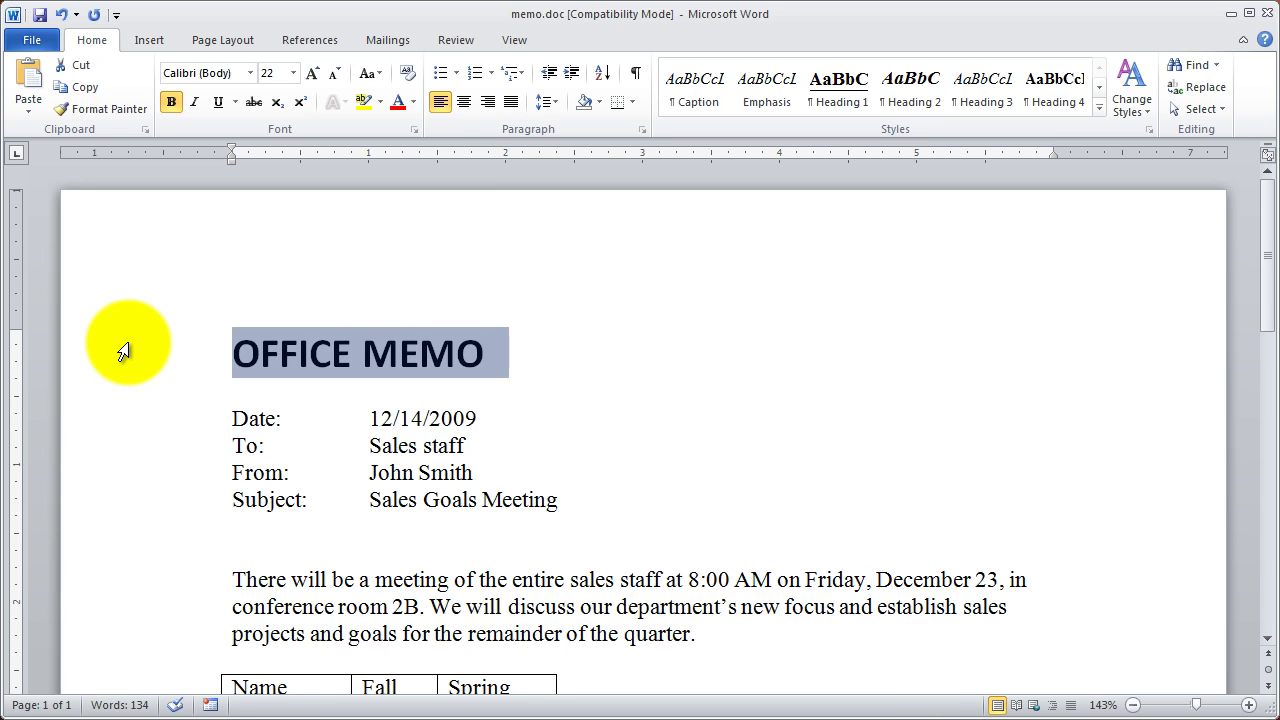
left_click(412, 103)
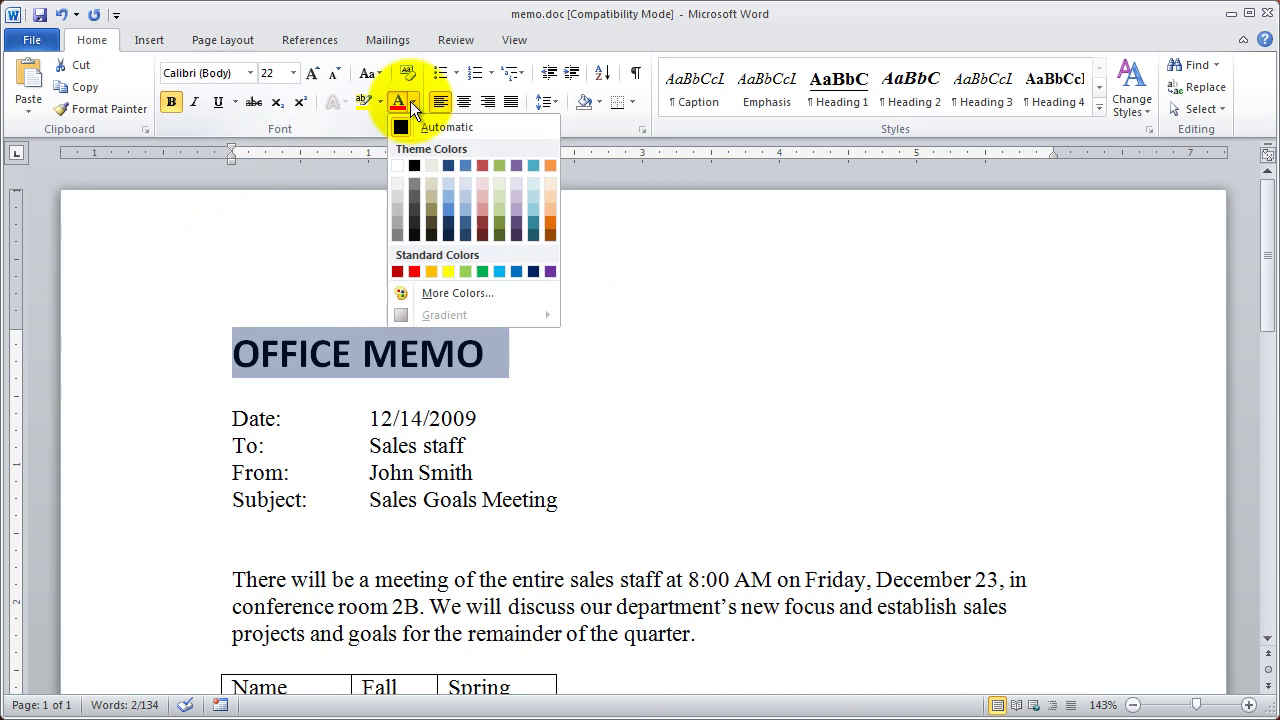
left_click(448, 215)
left_click(598, 362)
Step: Select the OFFICE MEMO title again and examine the available fonts, font sizes and underline styles
left_click(177, 366)
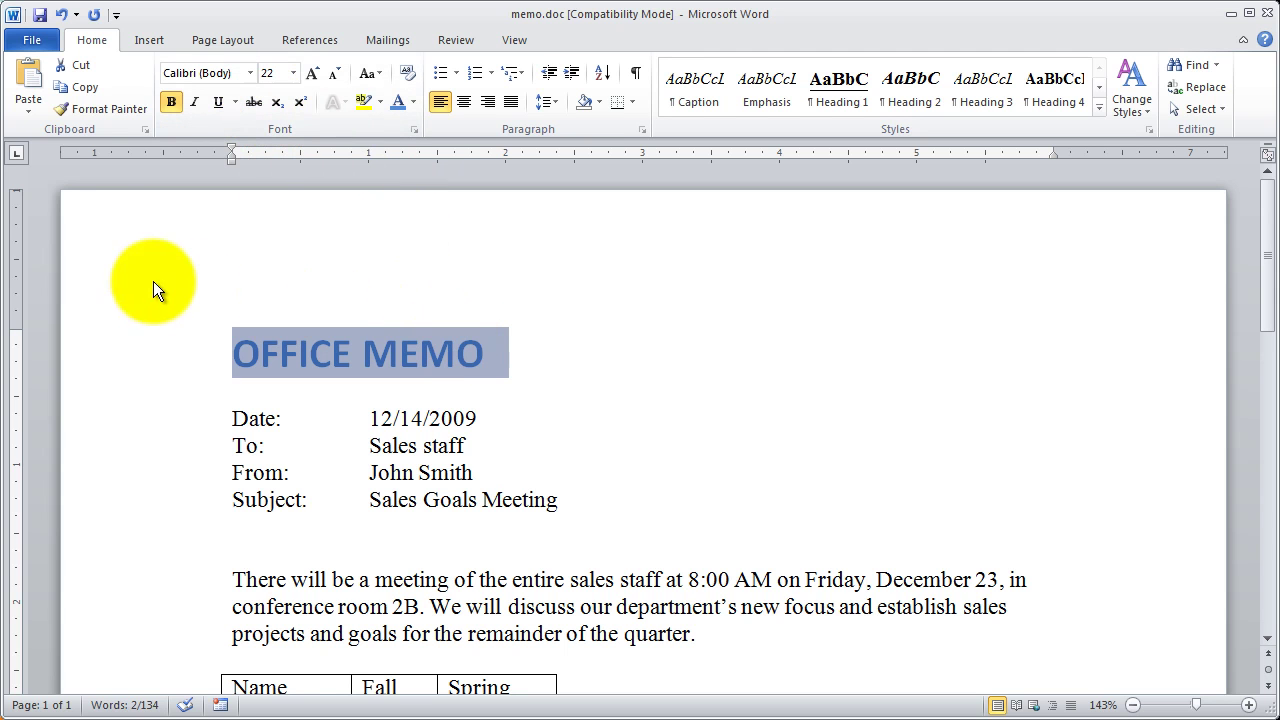
left_click(252, 76)
left_click(252, 76)
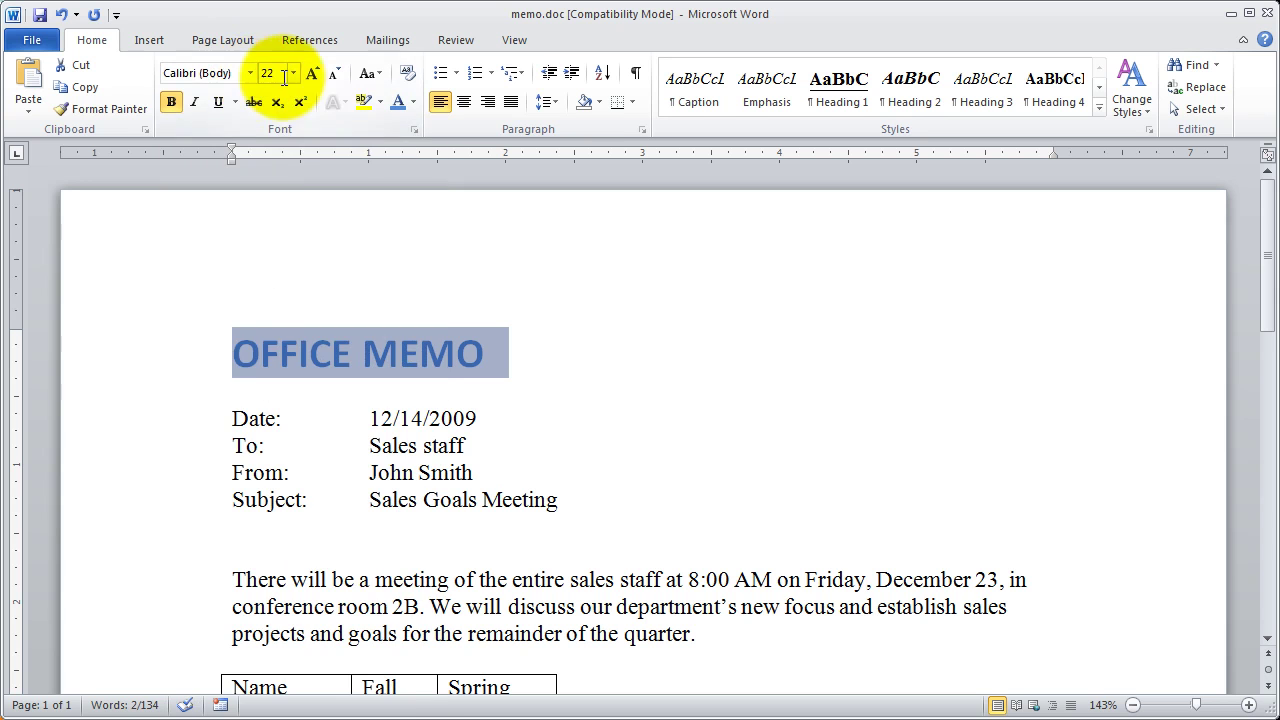
left_click(295, 77)
left_click(295, 77)
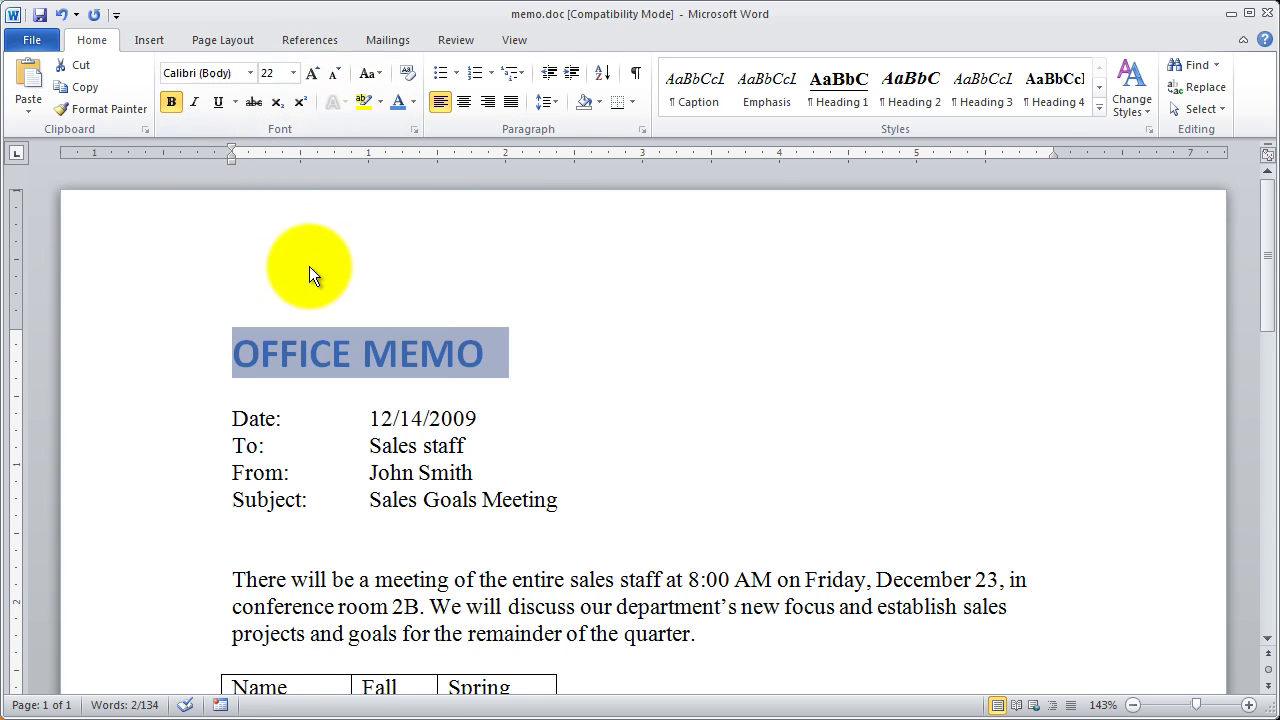
left_click(237, 105)
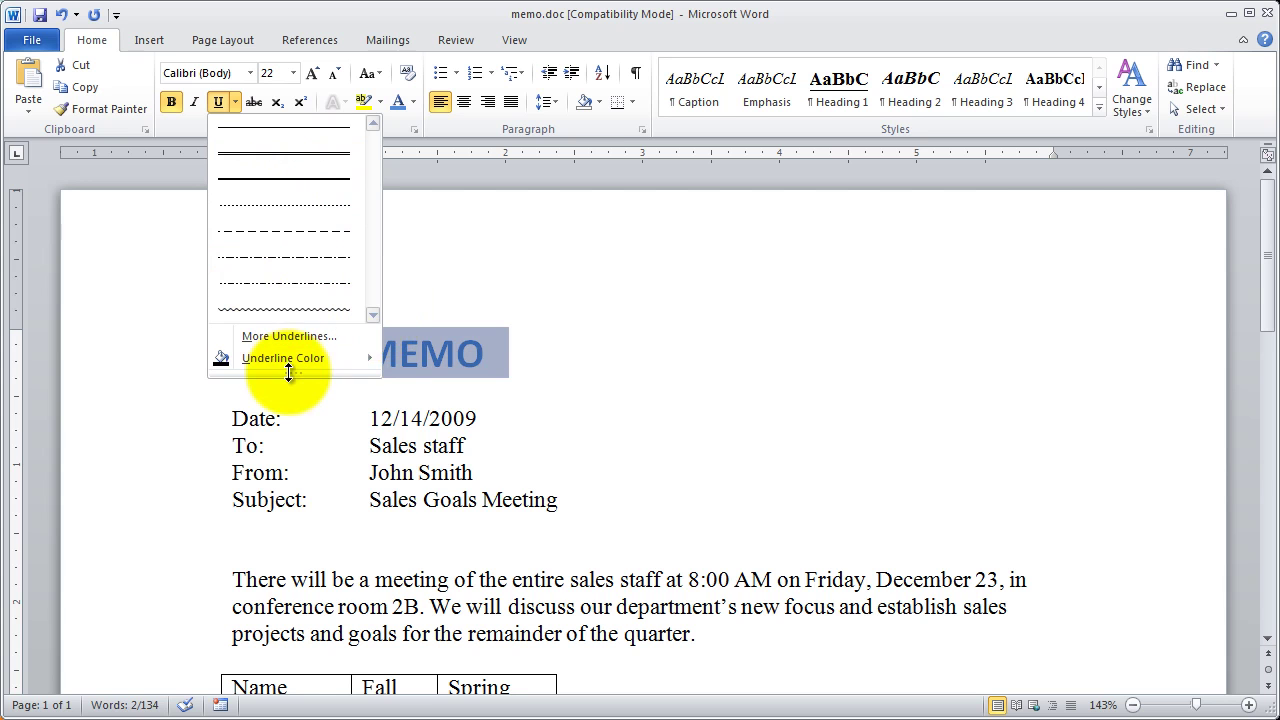
mouse_move(293, 372)
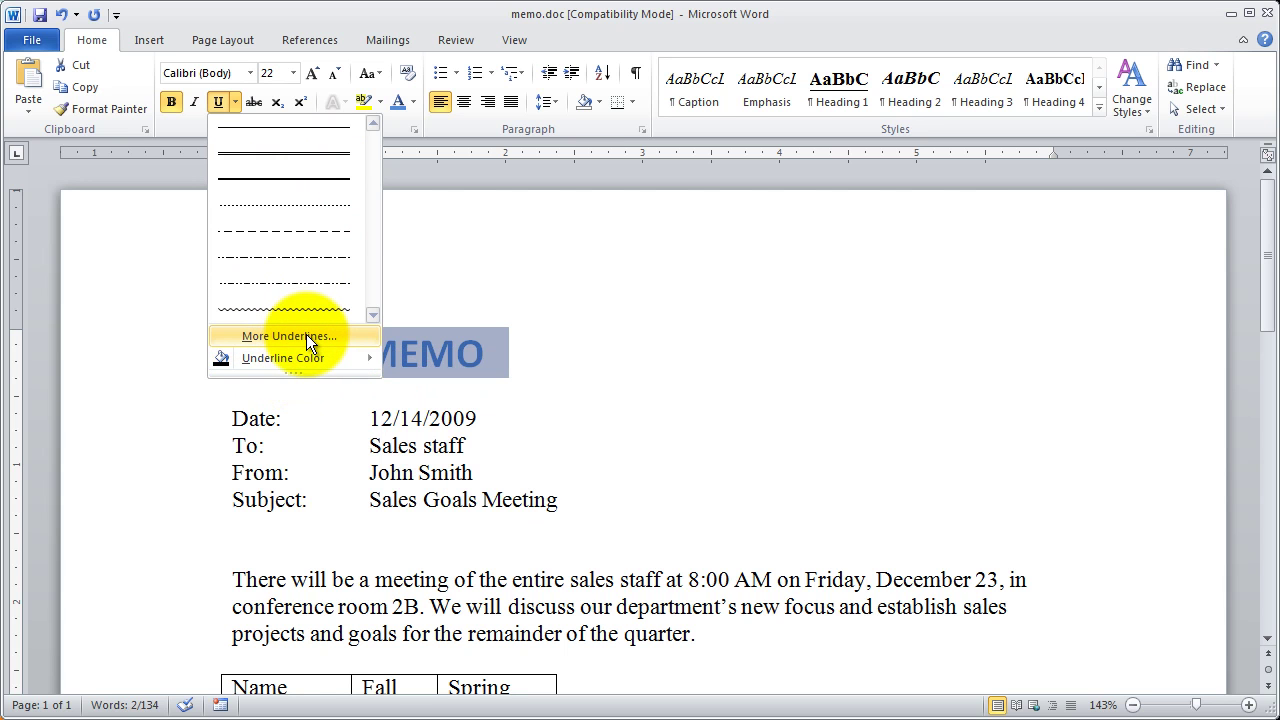
left_click(382, 14)
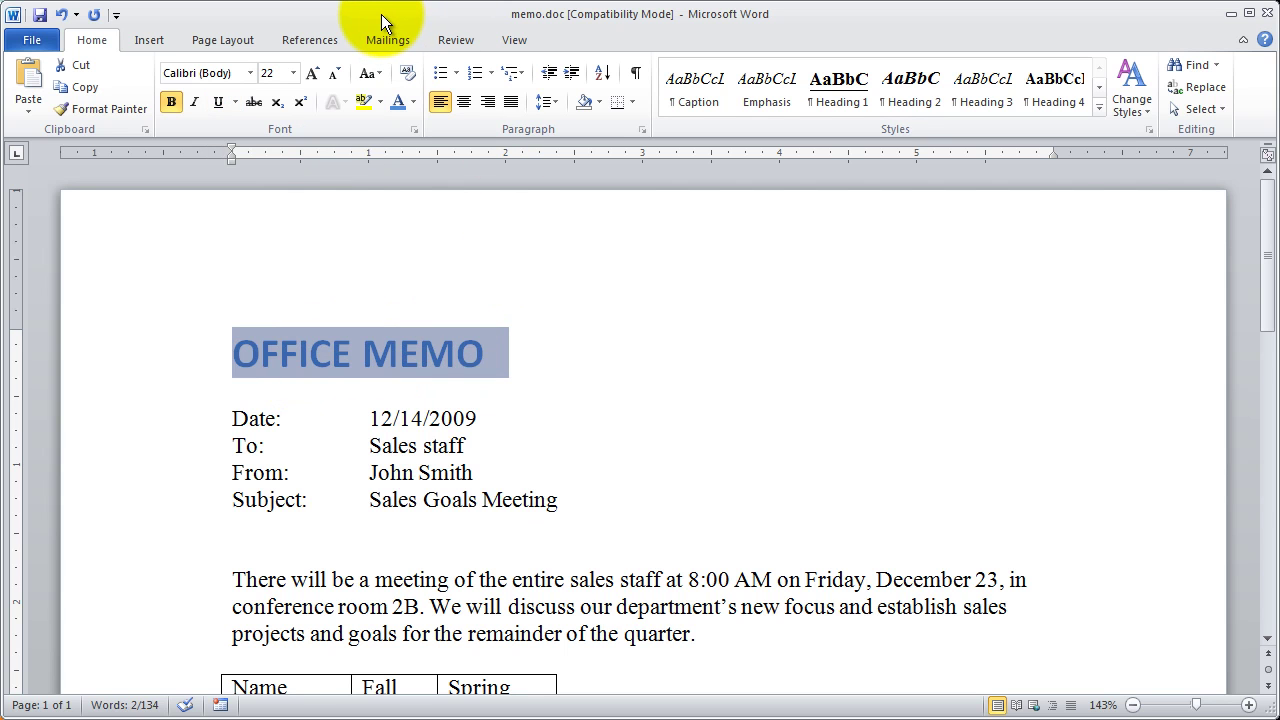
Step: In the Font dialog, give the OFFICE MEMO title a thick single underline colored dark orange
left_click(415, 131)
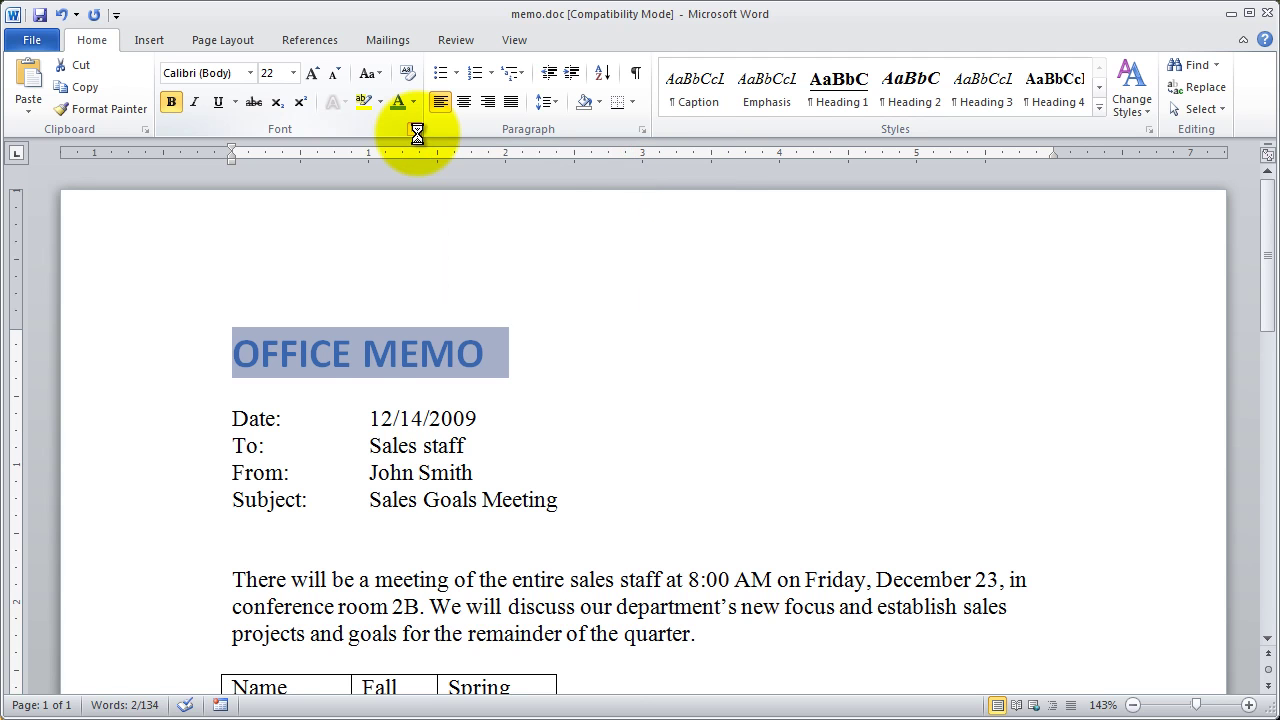
left_click_drag(551, 225, 651, 114)
left_click(614, 236)
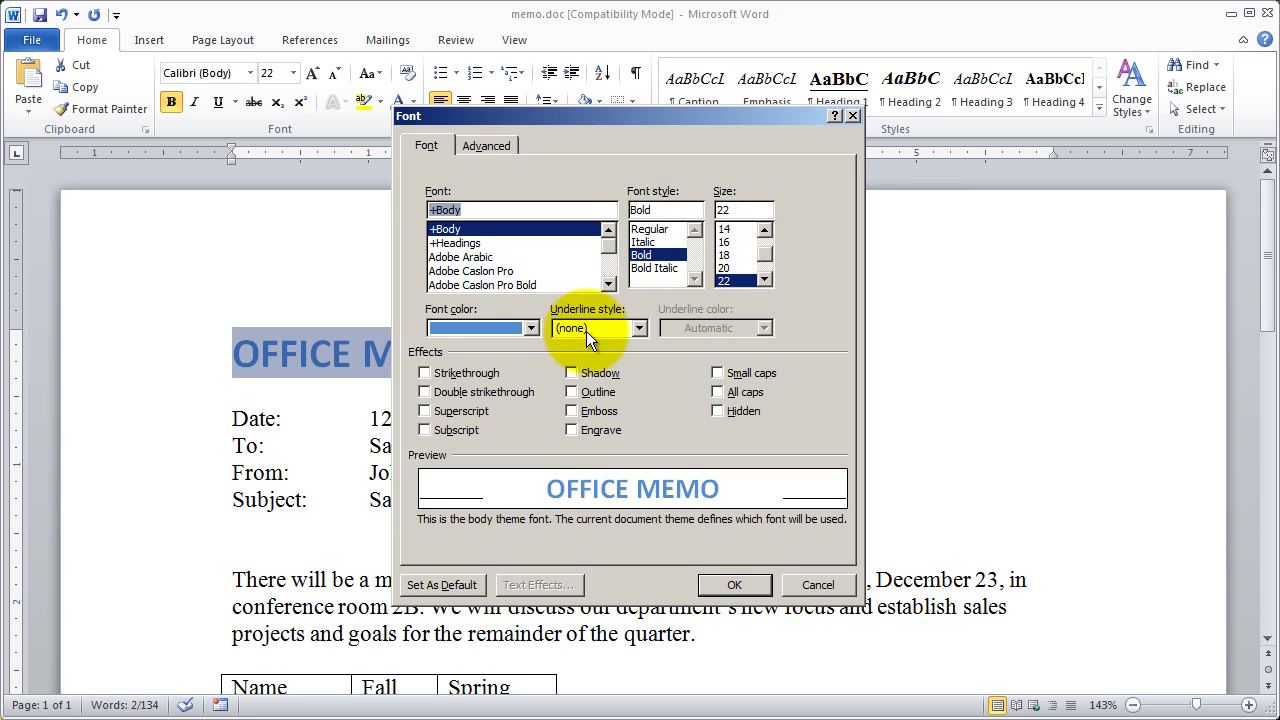
left_click(638, 328)
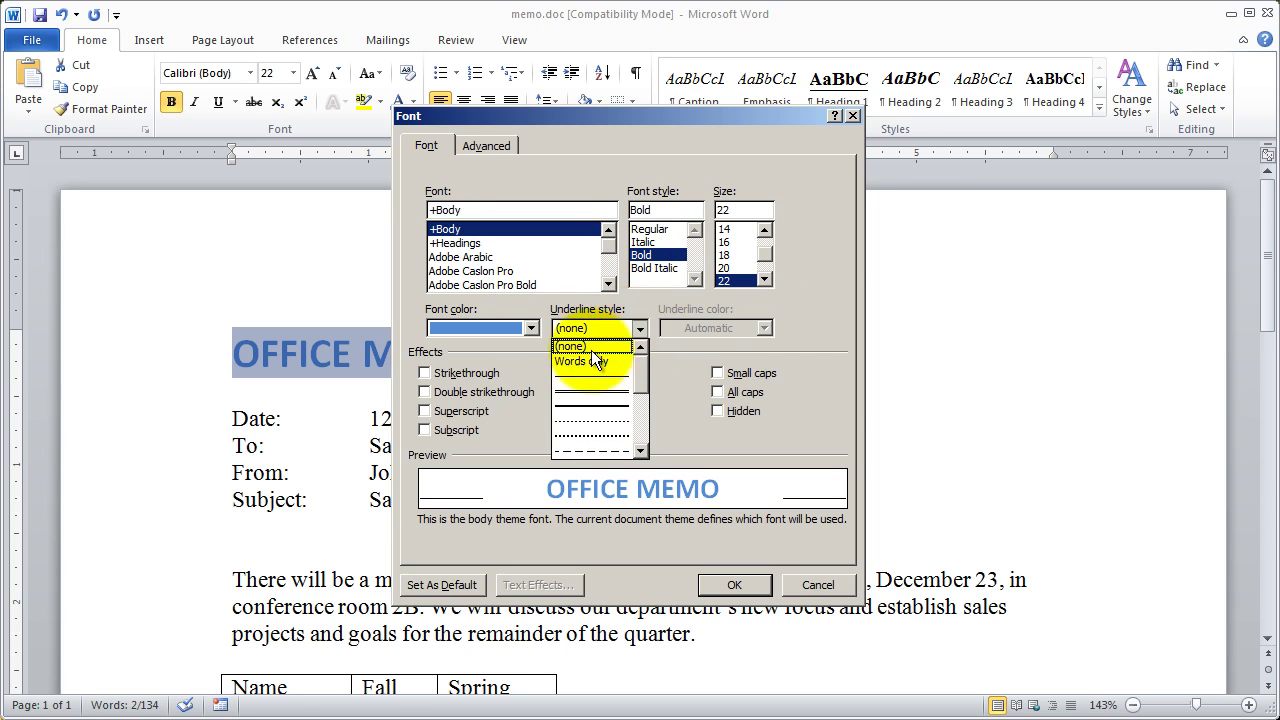
left_click(599, 406)
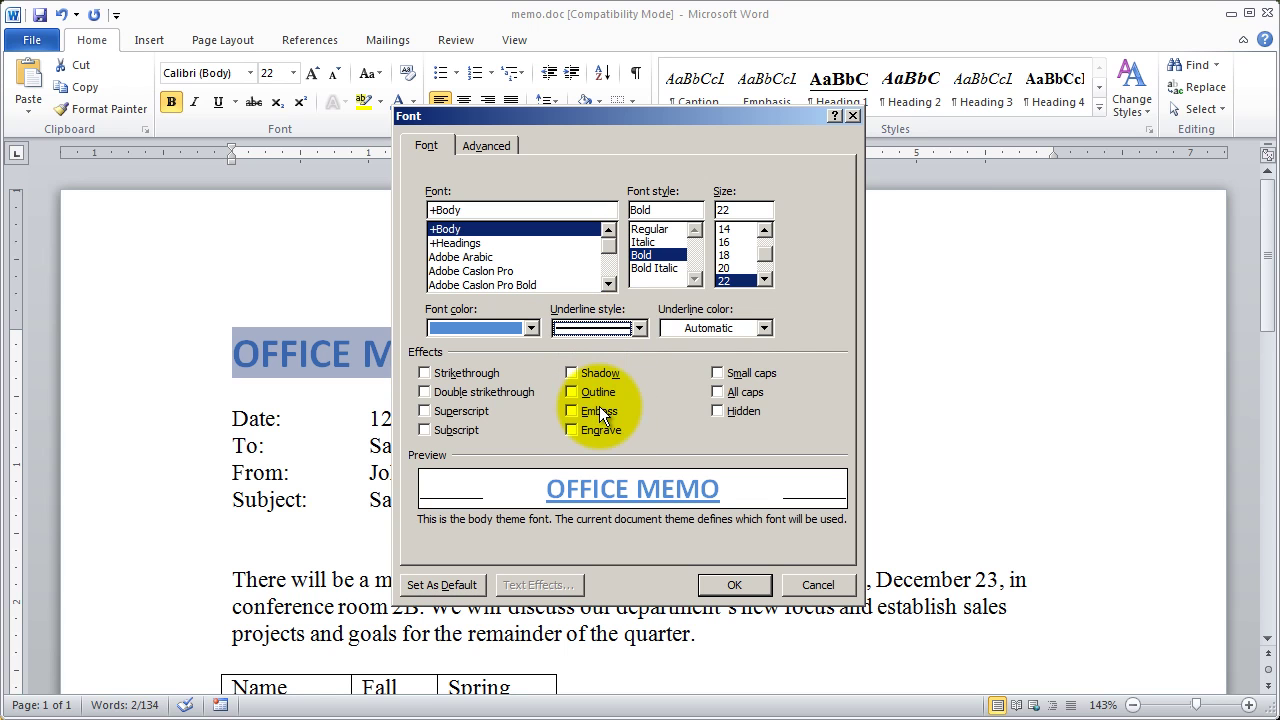
left_click(705, 328)
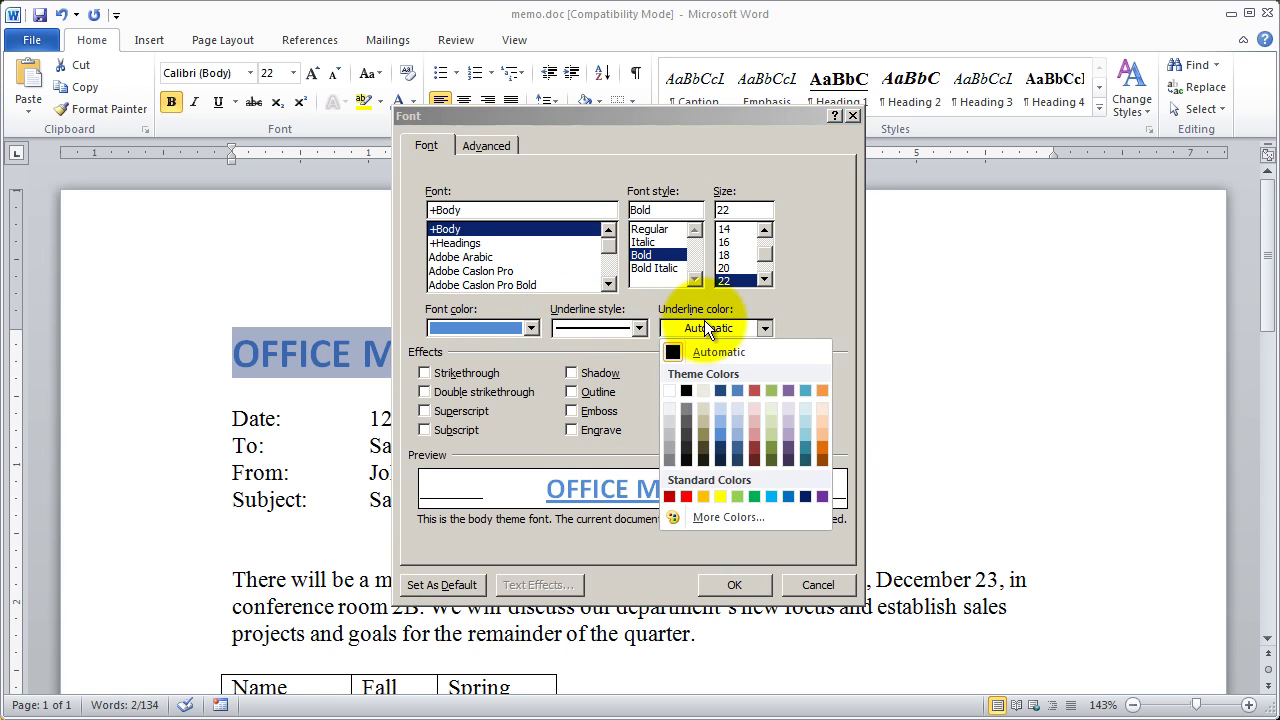
left_click(822, 448)
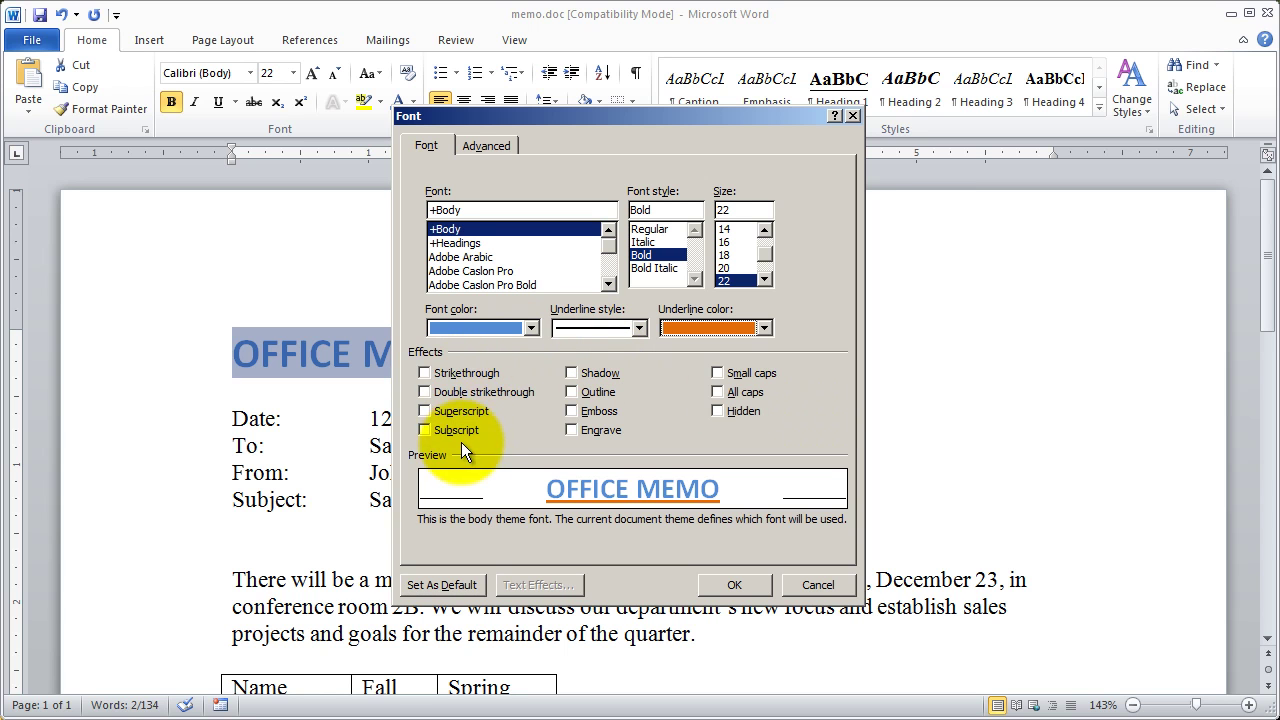
Step: Try the Strikethrough, Double strikethrough and Superscript effects on the OFFICE MEMO title in turn
left_click(481, 372)
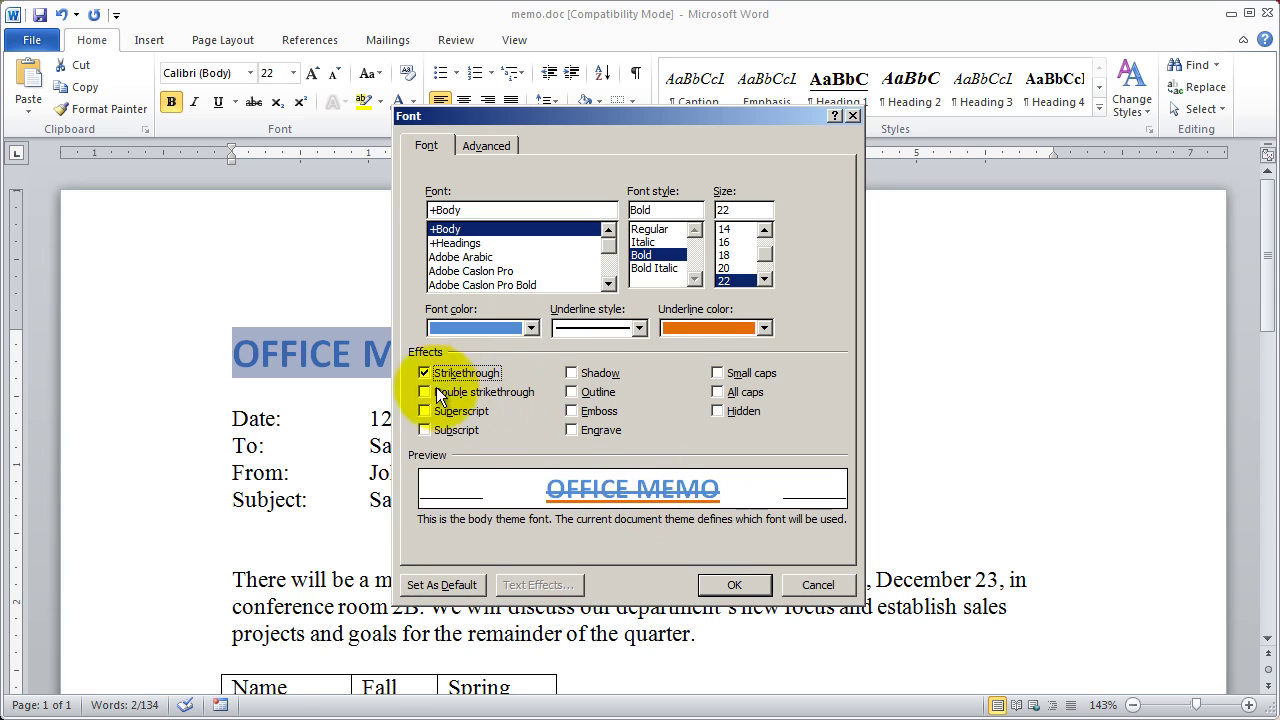
left_click(446, 374)
left_click(448, 392)
left_click(450, 390)
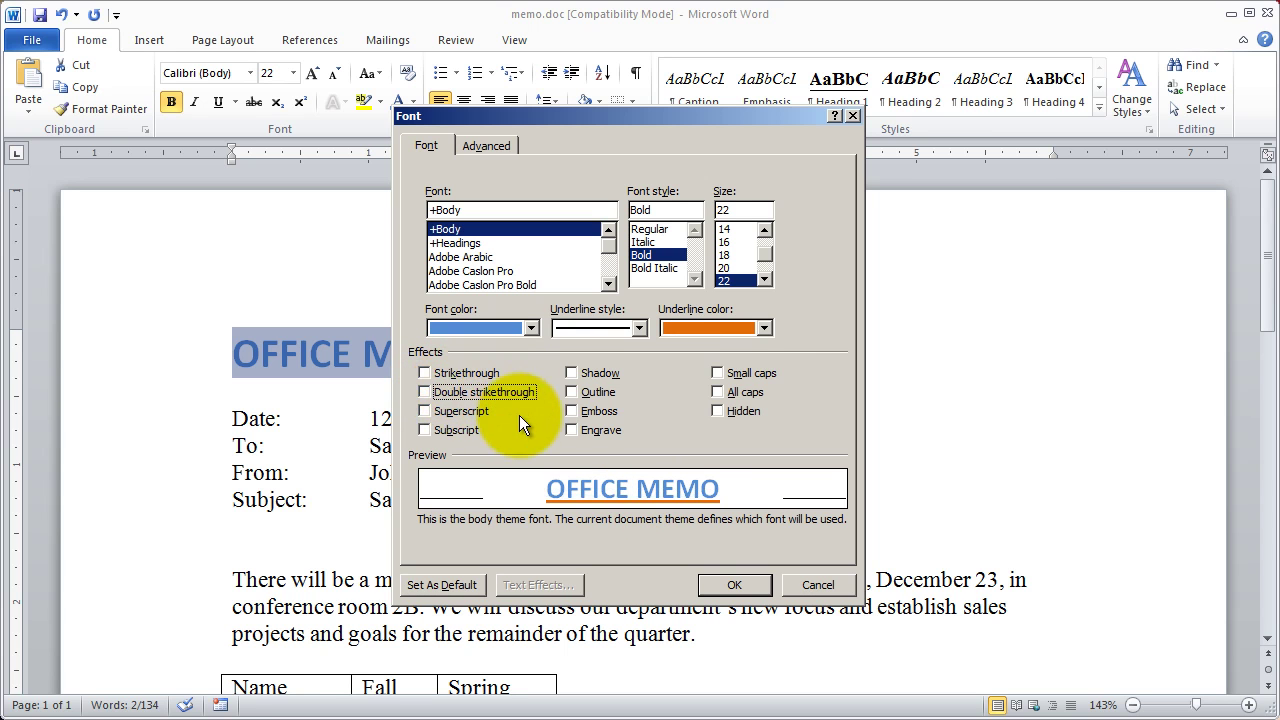
left_click(464, 408)
left_click(464, 406)
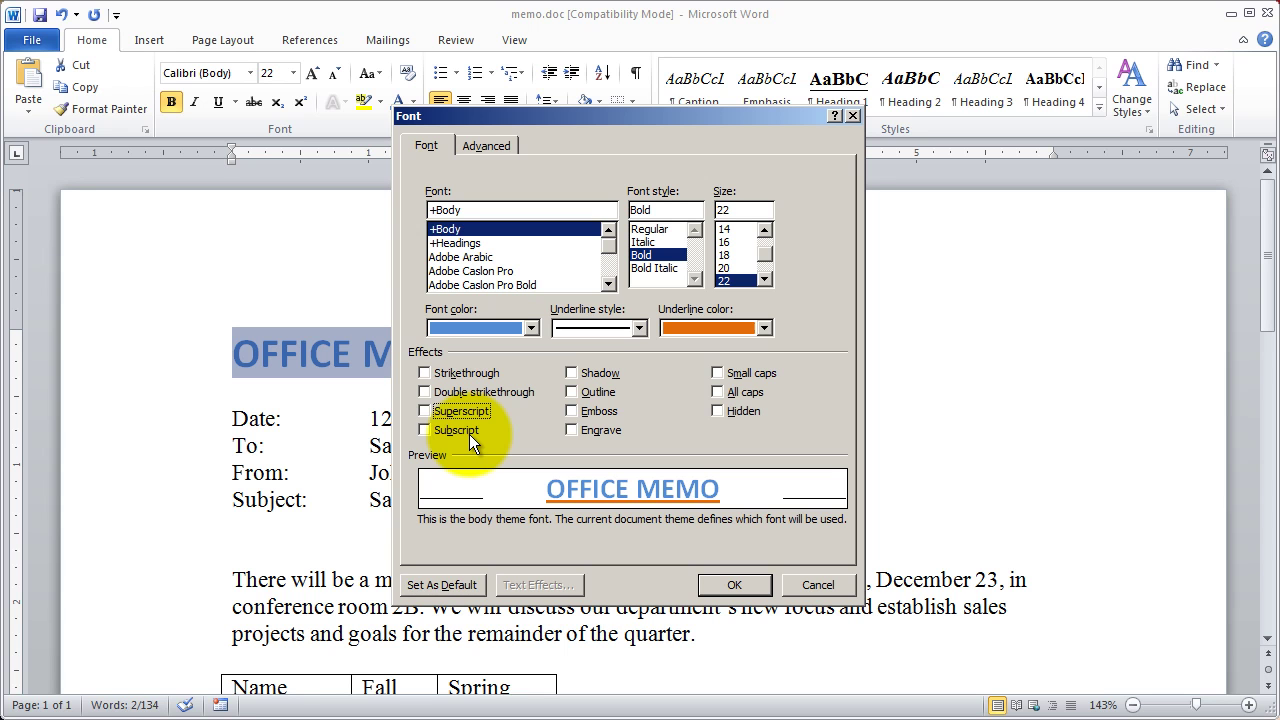
Step: Try the Shadow, Outline, Emboss and Engrave effects on the OFFICE MEMO title in turn
left_click(592, 373)
left_click(592, 373)
left_click(595, 392)
left_click(595, 392)
left_click(594, 408)
left_click(594, 408)
left_click(600, 431)
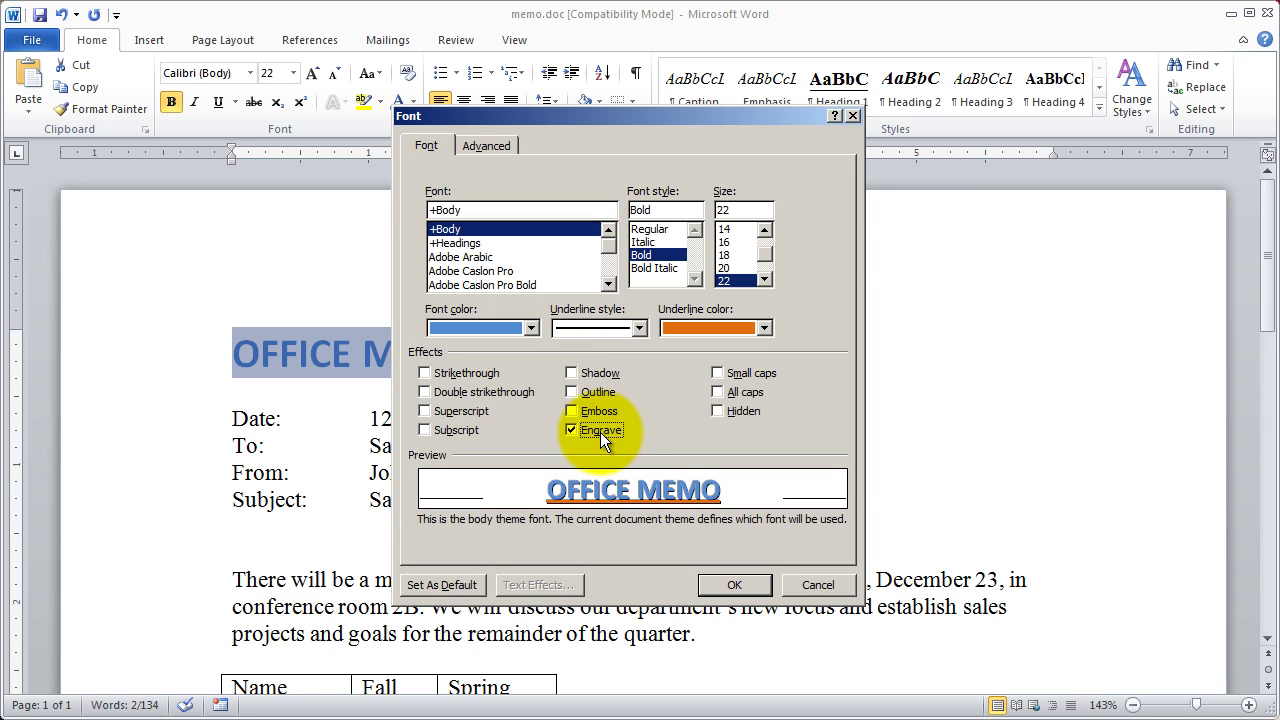
left_click(600, 432)
Step: Compare the Emboss and Engrave effects on the title by alternating between them, leaving both turned off
left_click(601, 408)
left_click(601, 429)
left_click(600, 414)
left_click(600, 428)
left_click(600, 414)
left_click(600, 432)
left_click(601, 410)
left_click(567, 408)
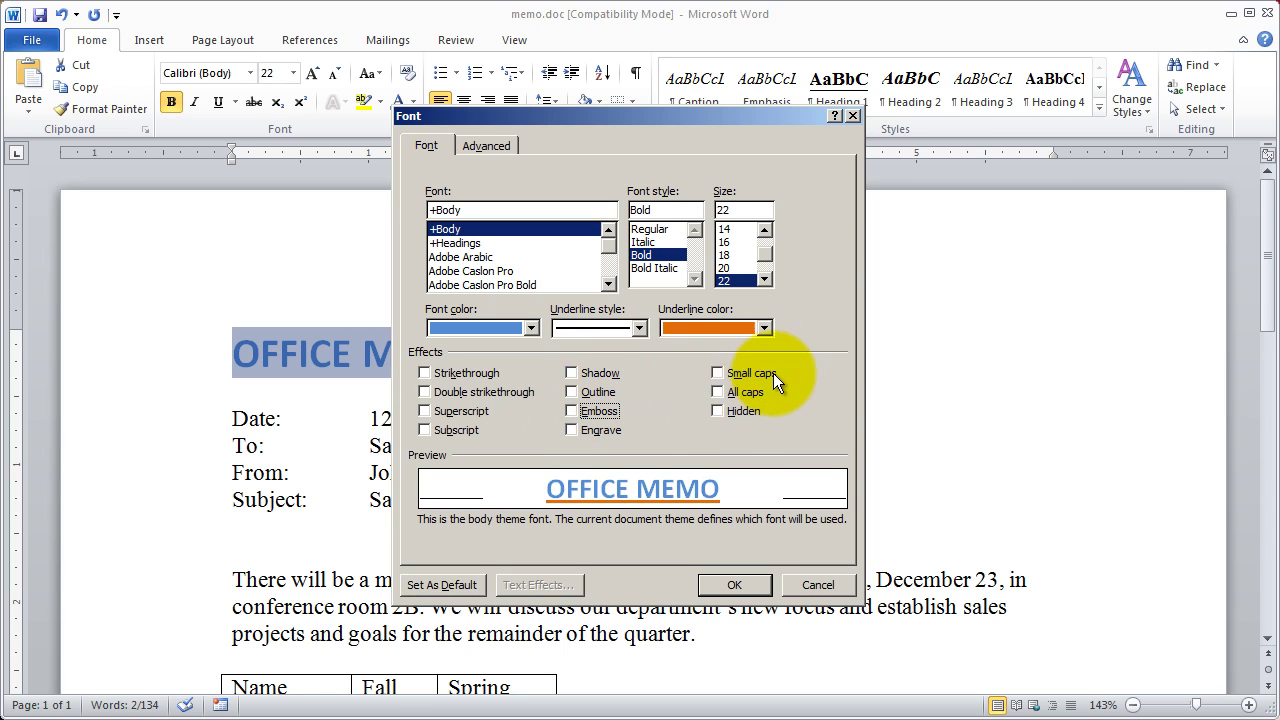
Step: Try the Small caps effect on the title, and close the Font dialog without applying its changes
left_click(740, 372)
left_click(740, 372)
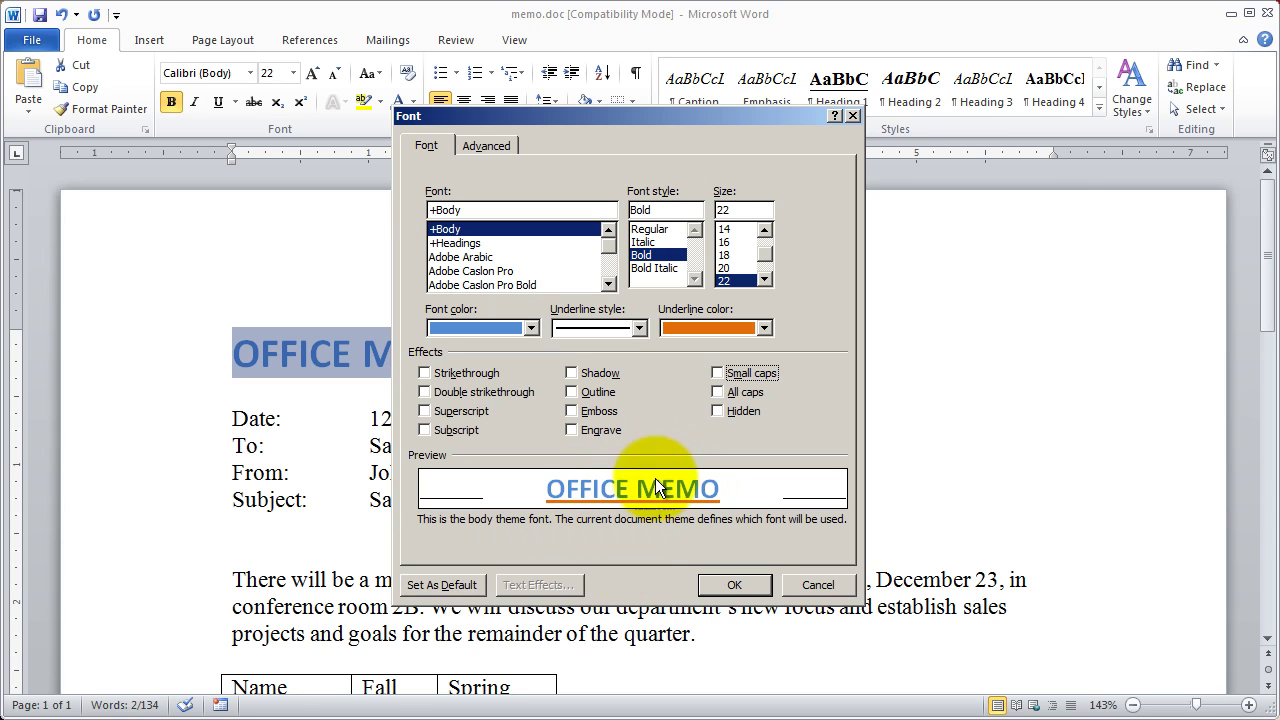
left_click(822, 583)
left_click(737, 463)
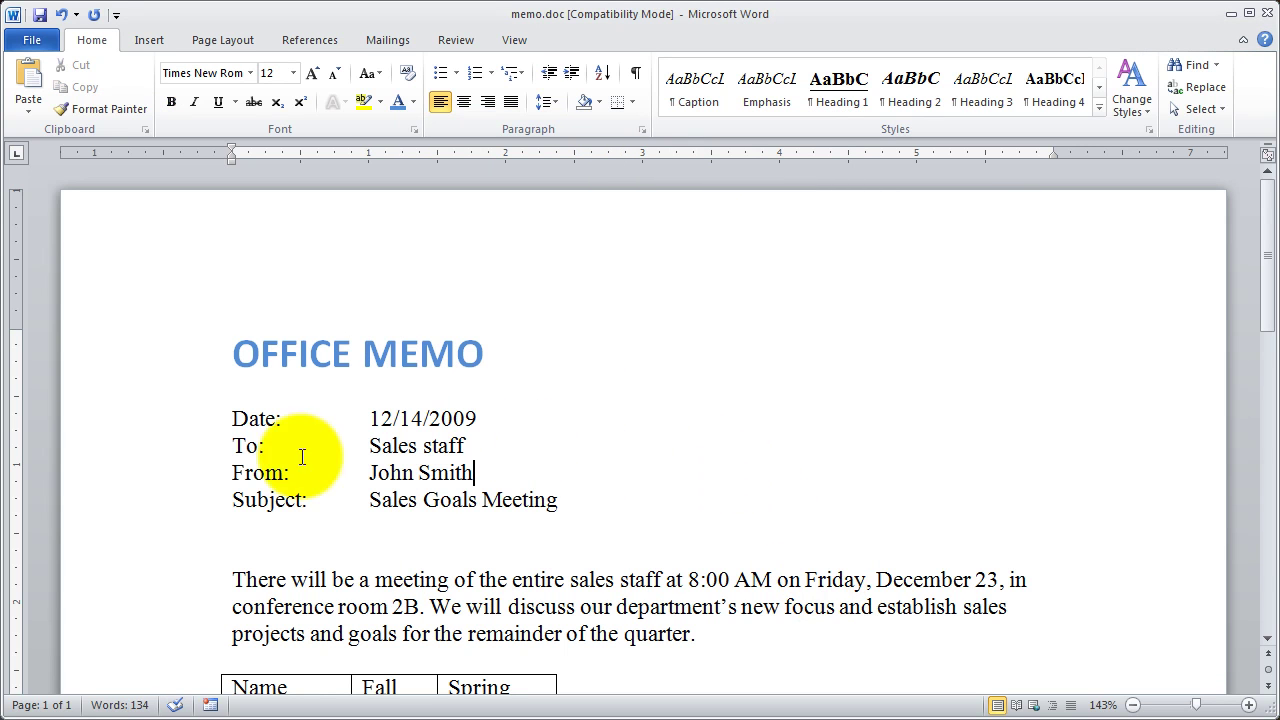
Step: Select the OFFICE MEMO title and open its advanced character spacing settings in the Font dialog
left_click(149, 365)
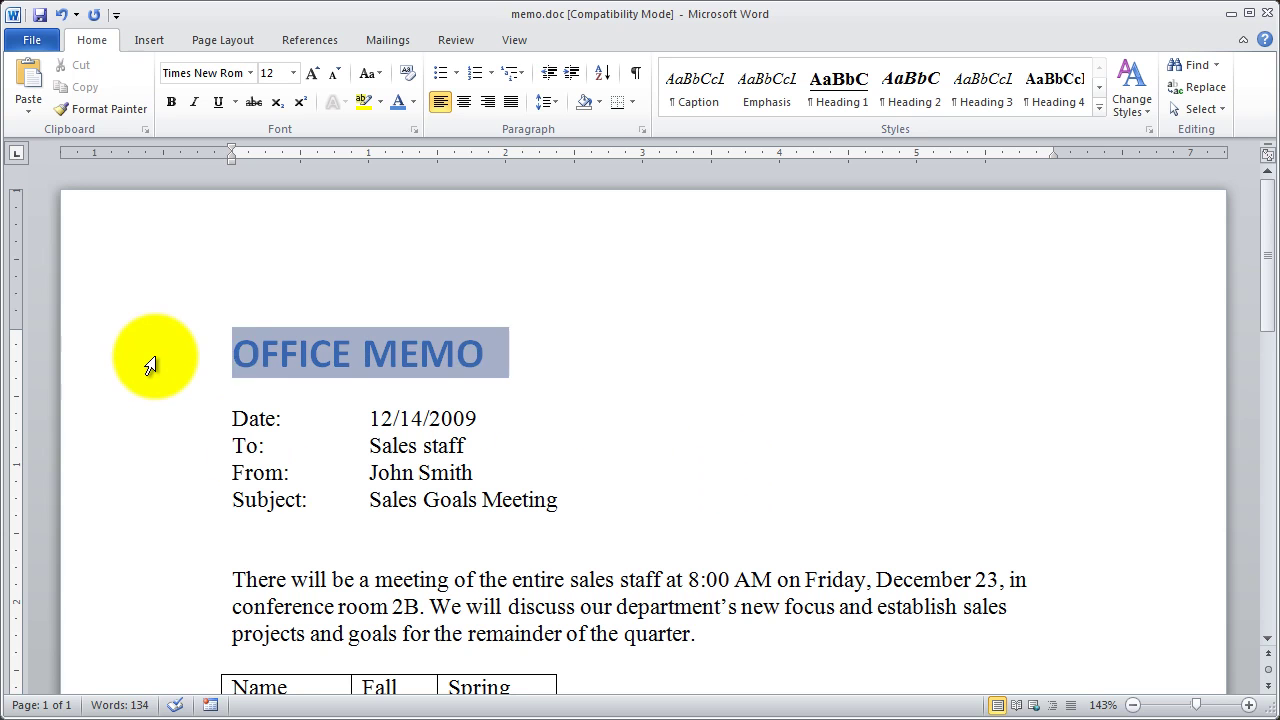
left_click(413, 129)
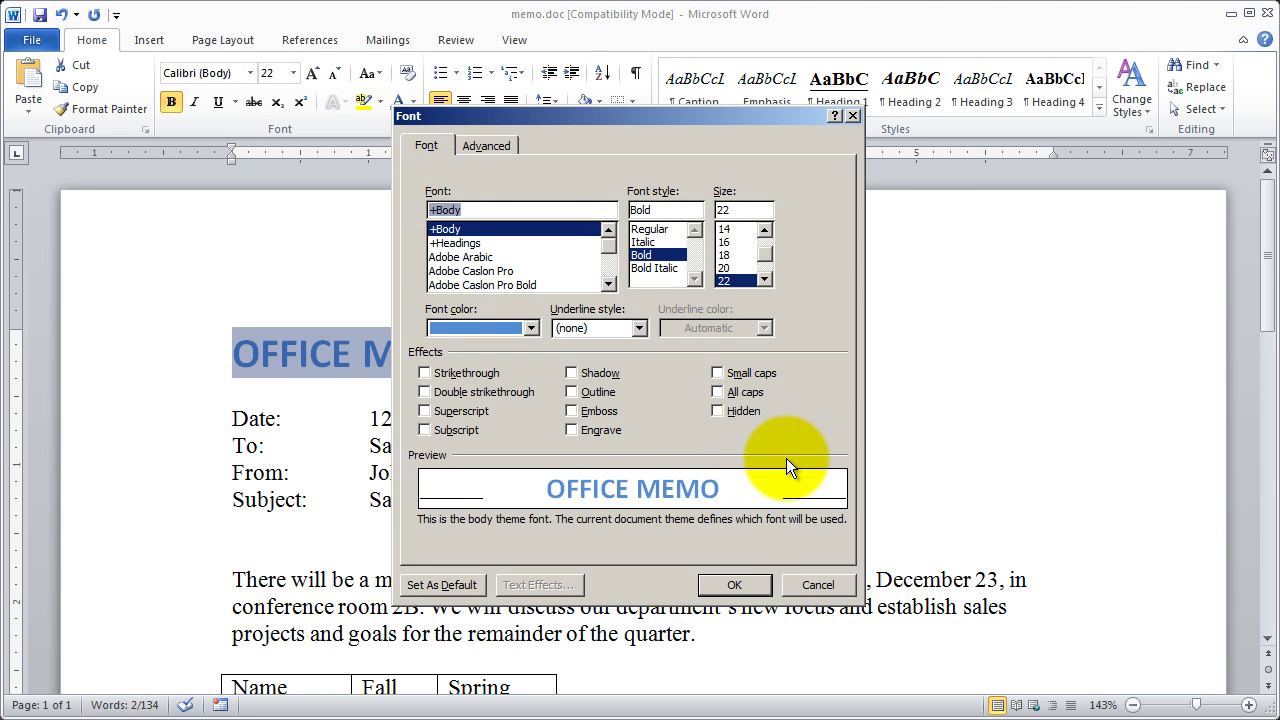
left_click(499, 145)
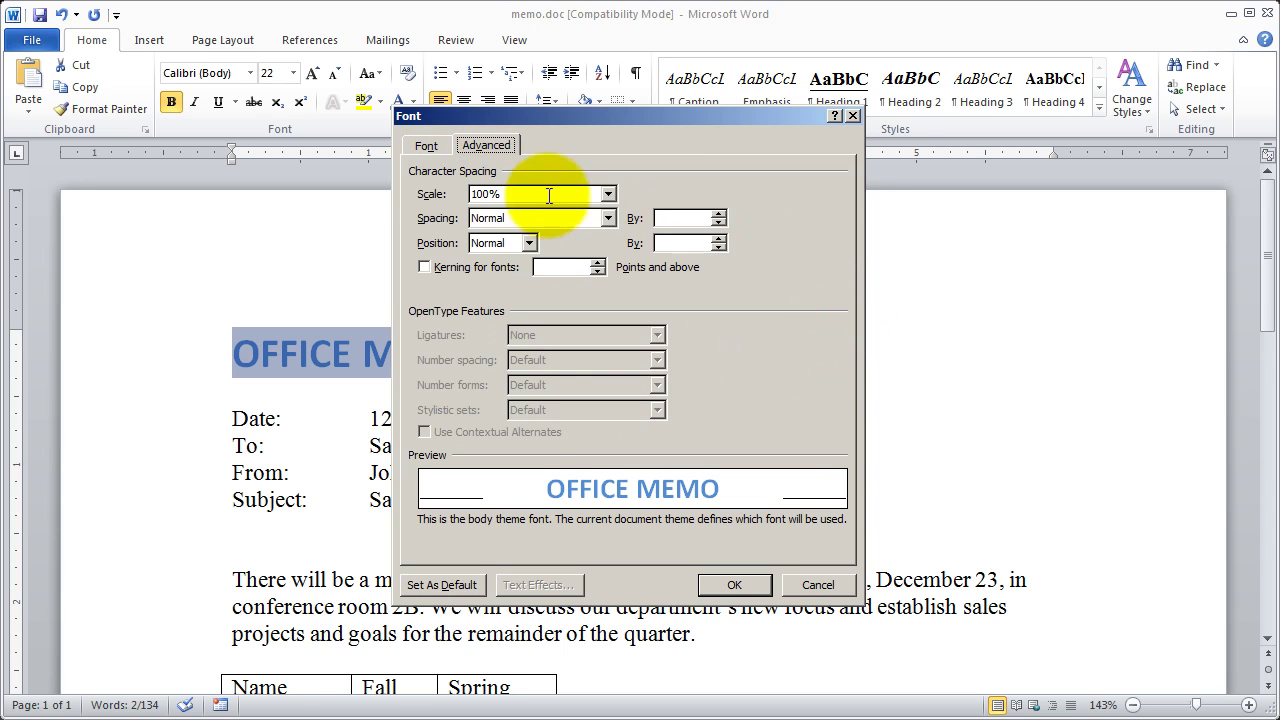
Step: Try a 200% character scale on the title, and set the scale back to 100%
left_click(608, 194)
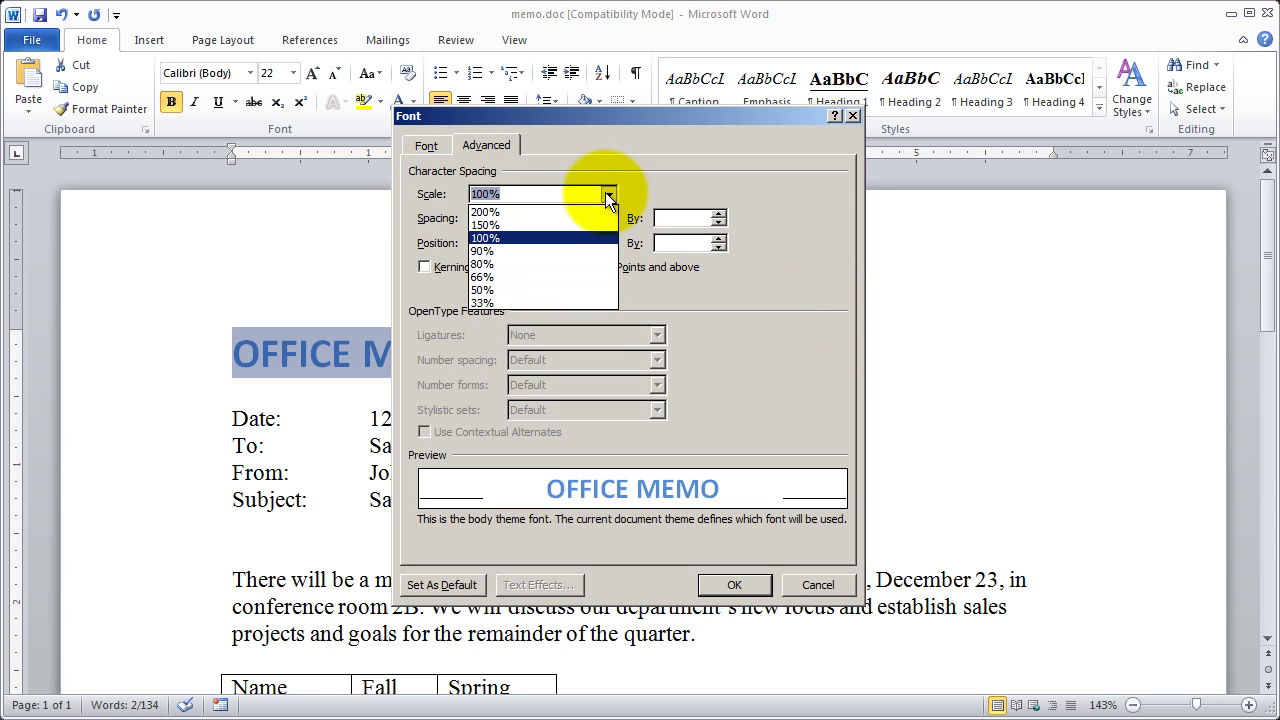
left_click(554, 212)
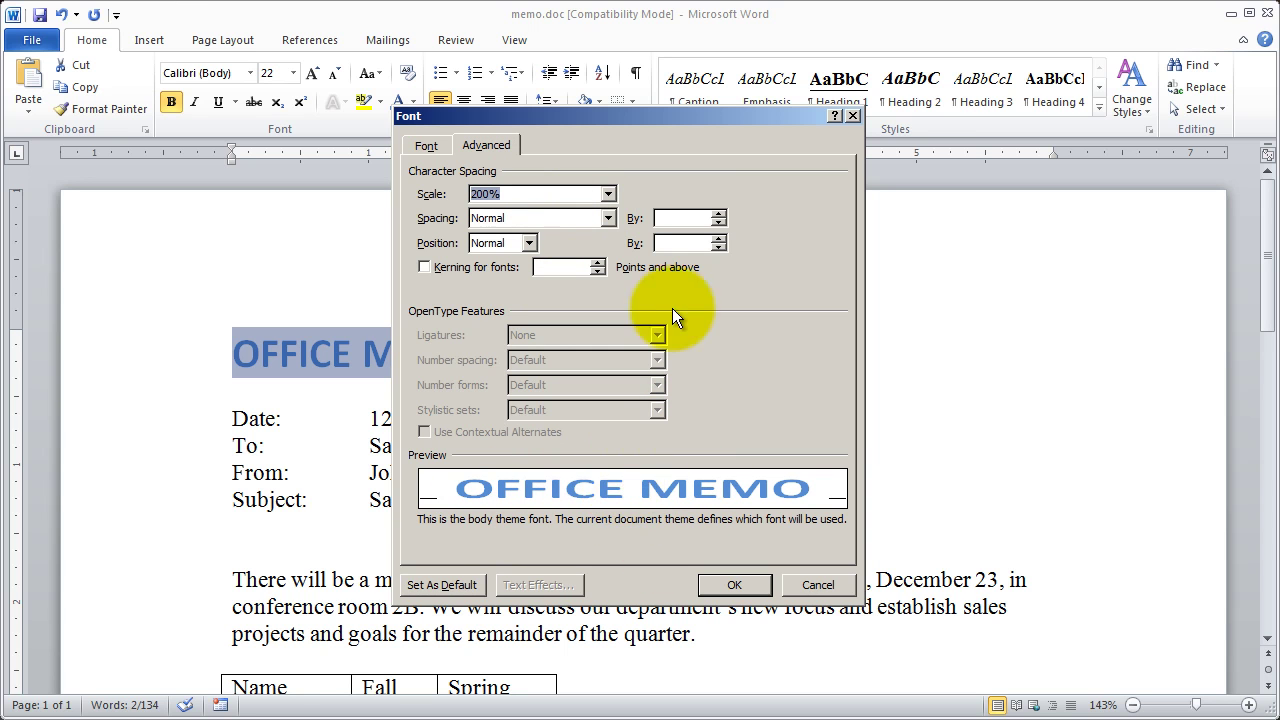
left_click(531, 193)
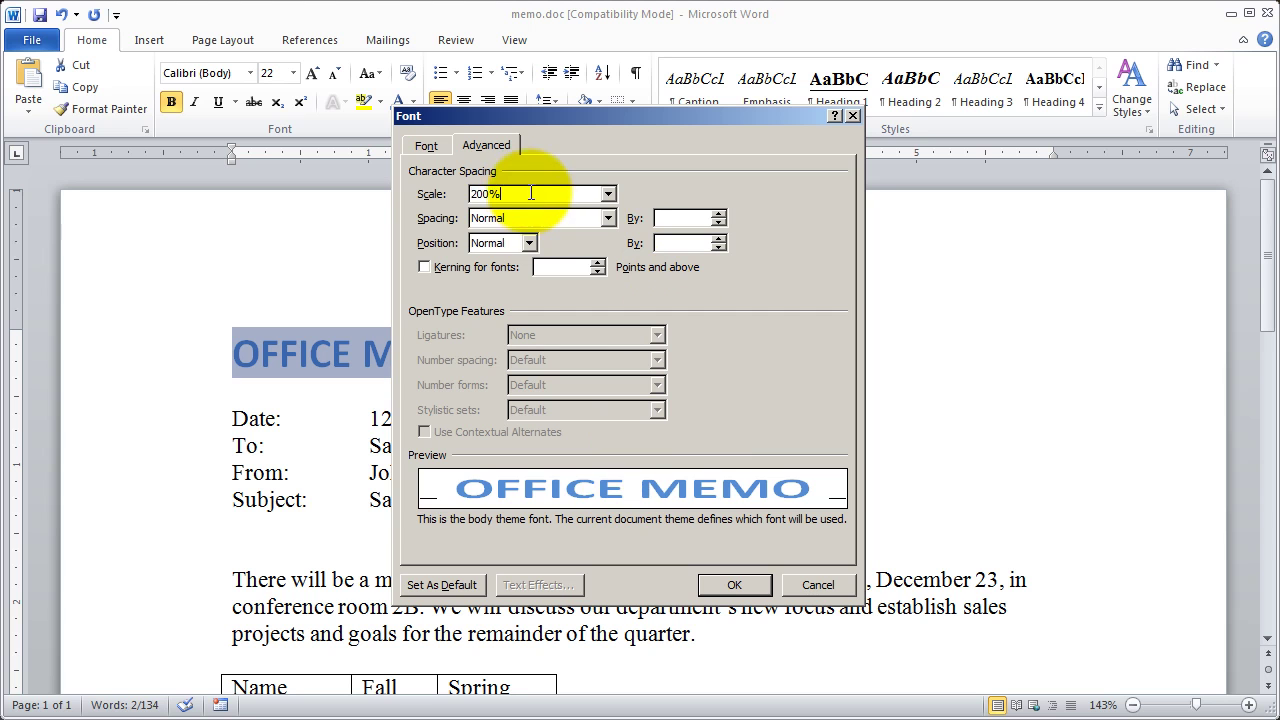
left_click(610, 193)
left_click(581, 233)
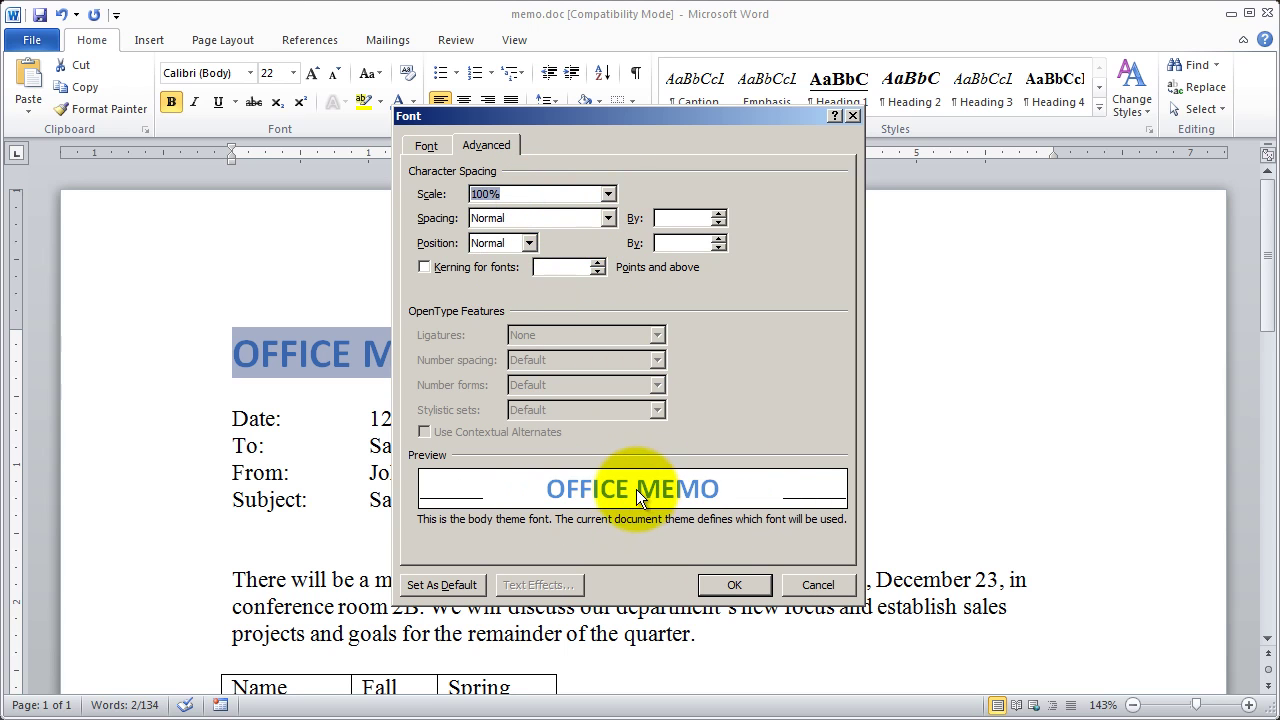
Step: Set the title's character spacing to Expanded by 3 points
left_click(608, 218)
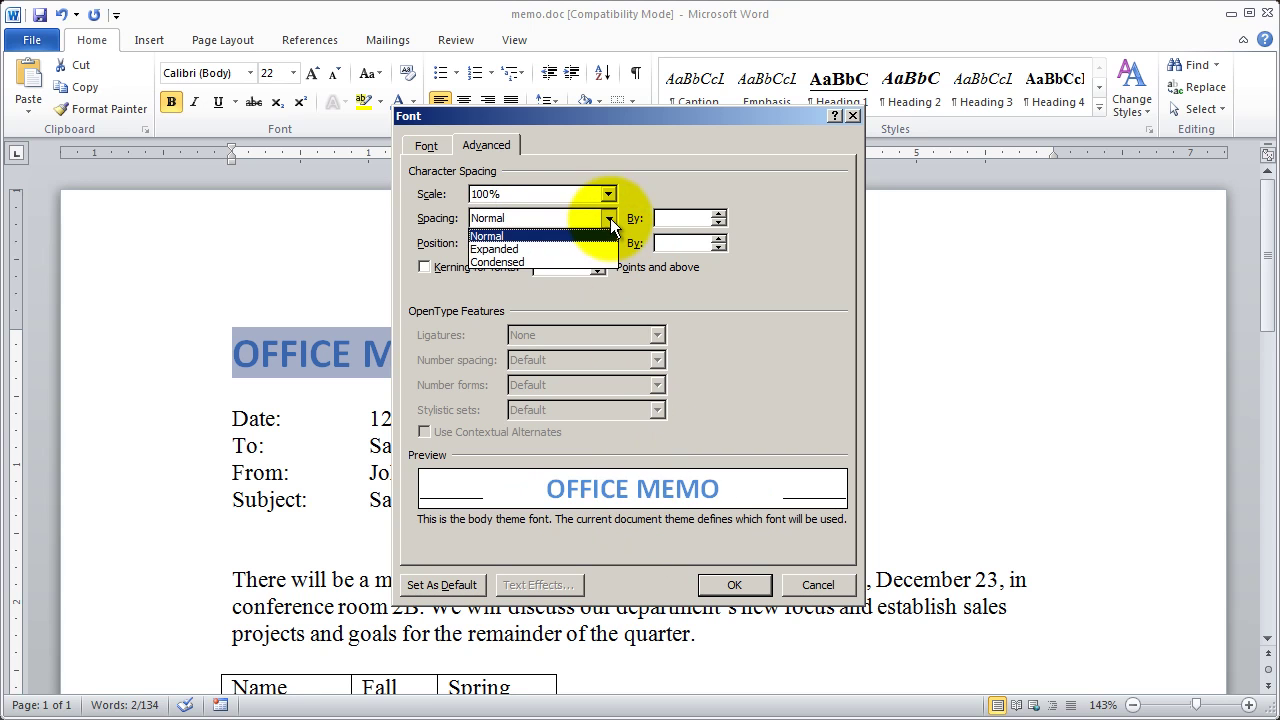
left_click(506, 246)
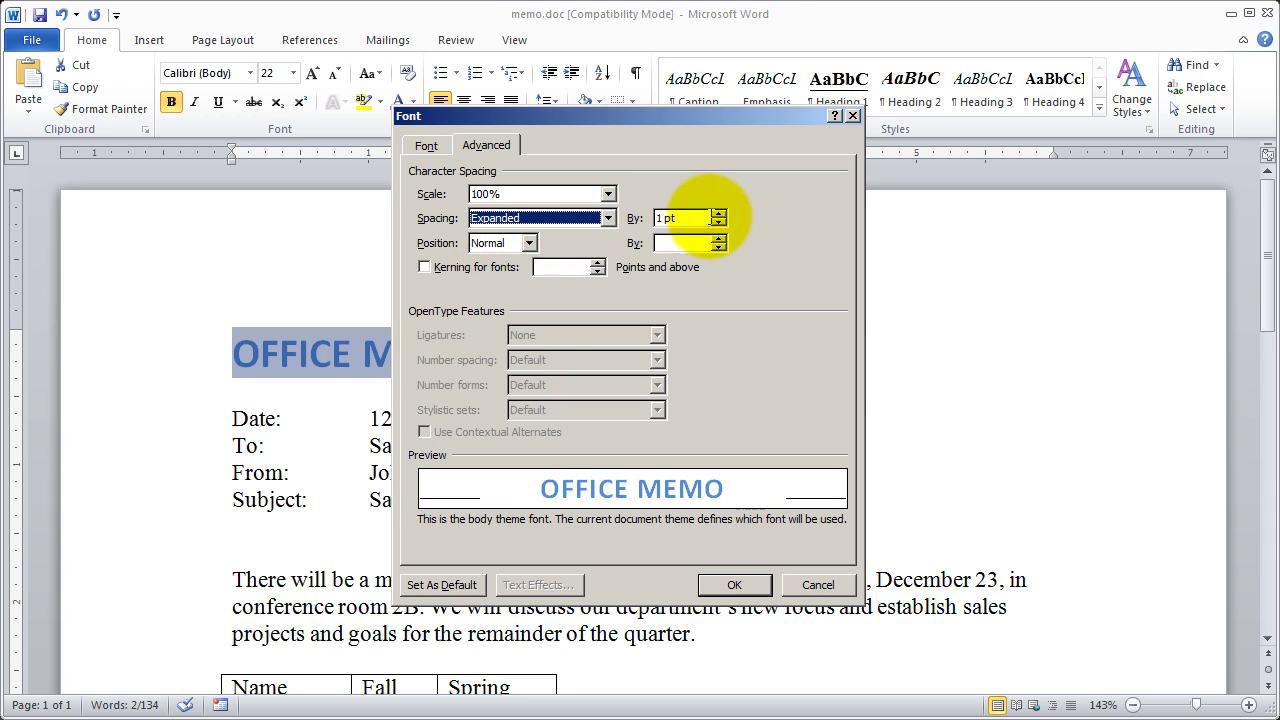
left_click(718, 214)
left_click(718, 214)
left_click(718, 214)
left_click(718, 214)
left_click(718, 214)
left_click(718, 214)
left_click_drag(701, 217, 563, 214)
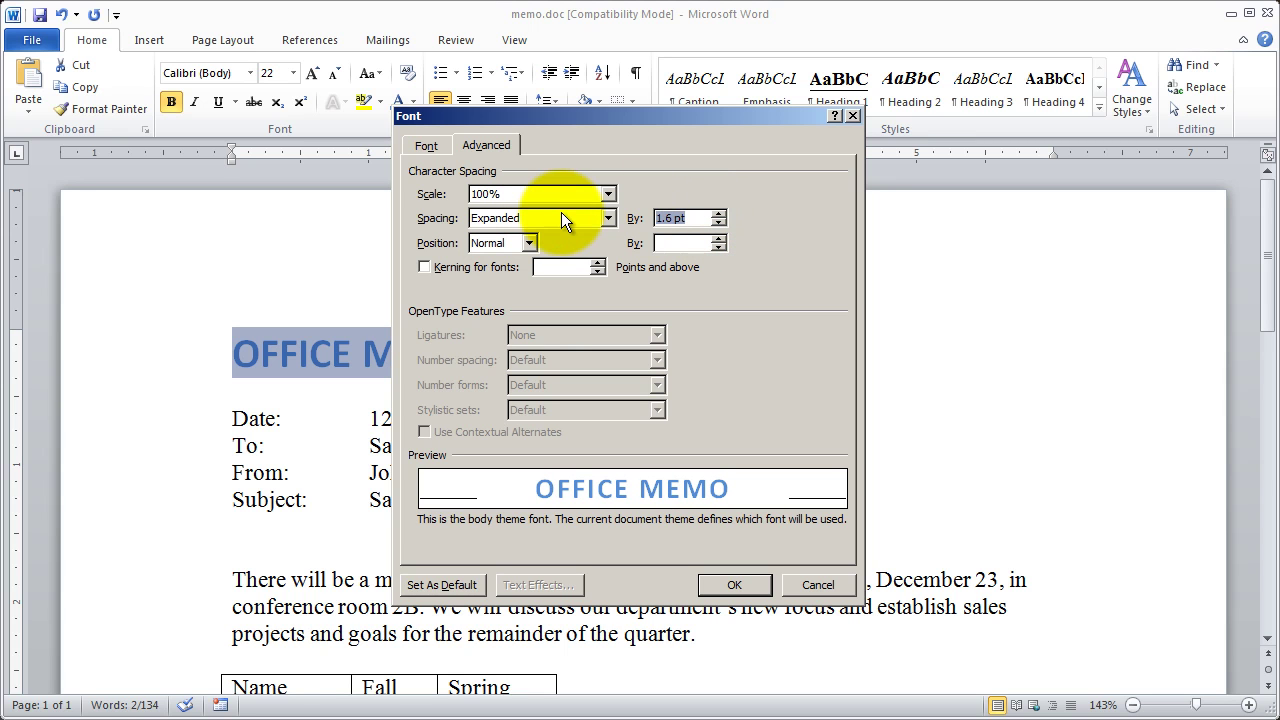
type("3")
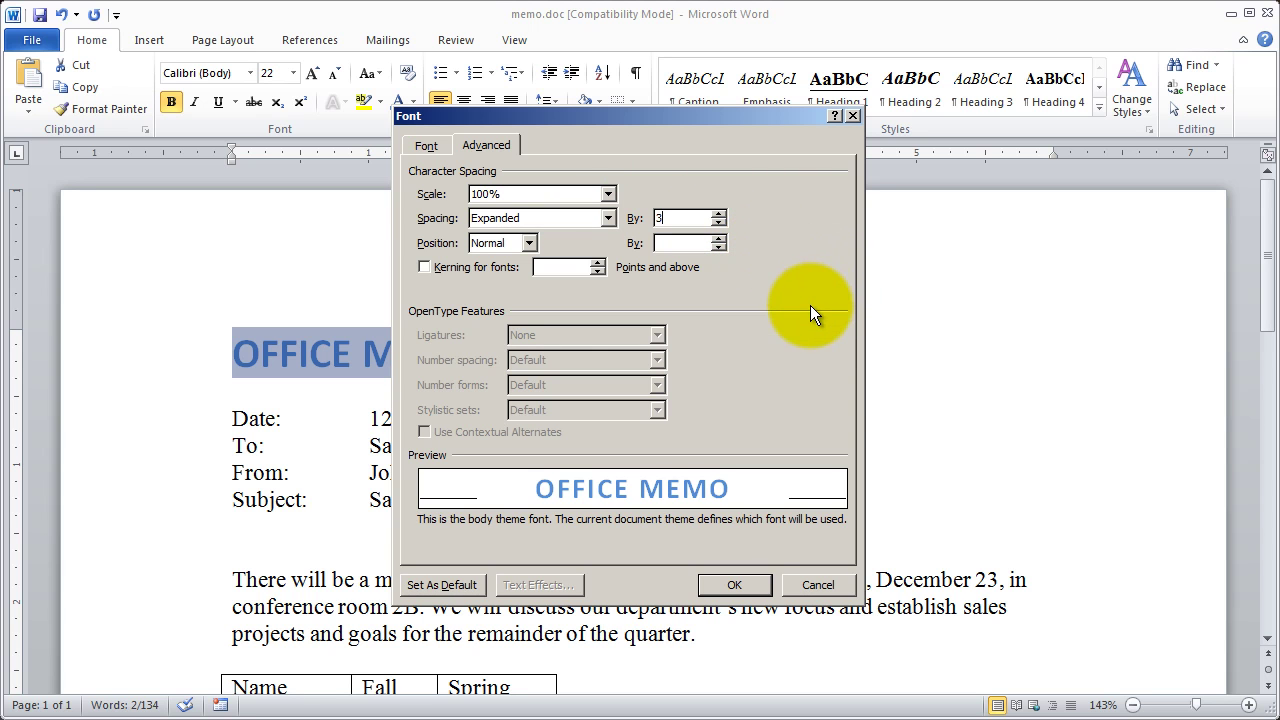
Step: Examine the character position options, keep Normal, and apply the expanded spacing to the title
left_click(531, 243)
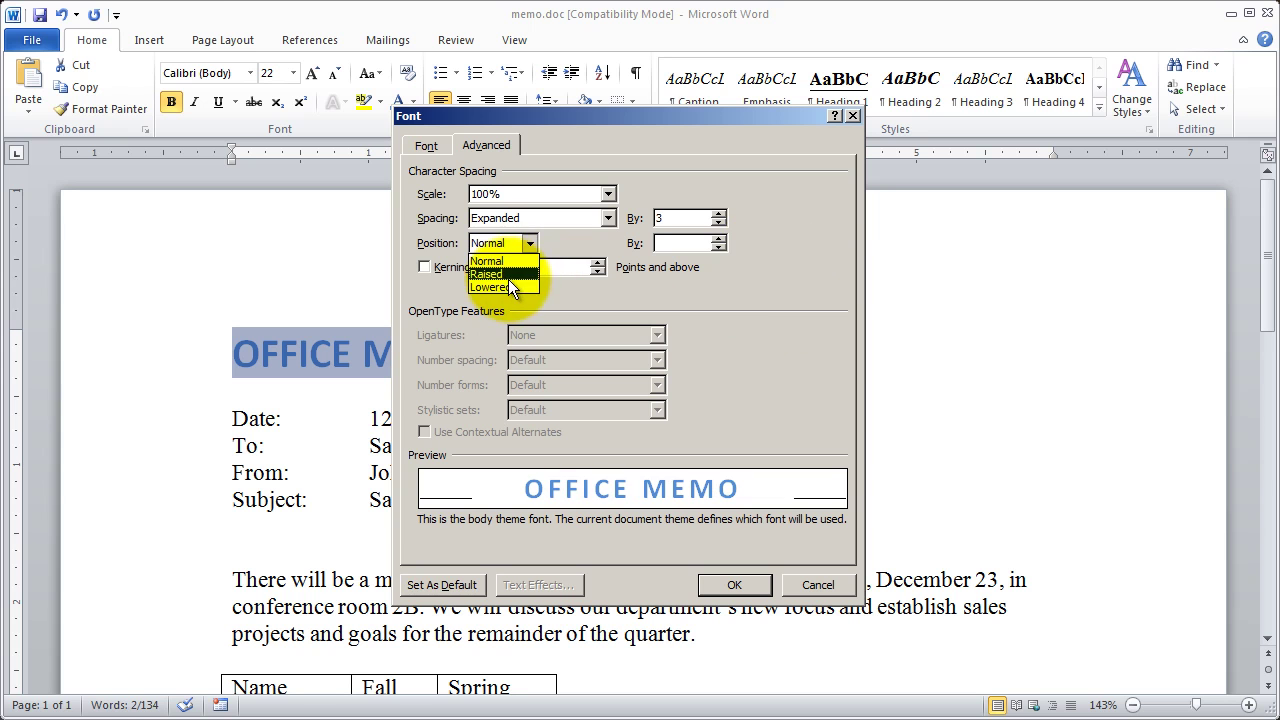
left_click(830, 291)
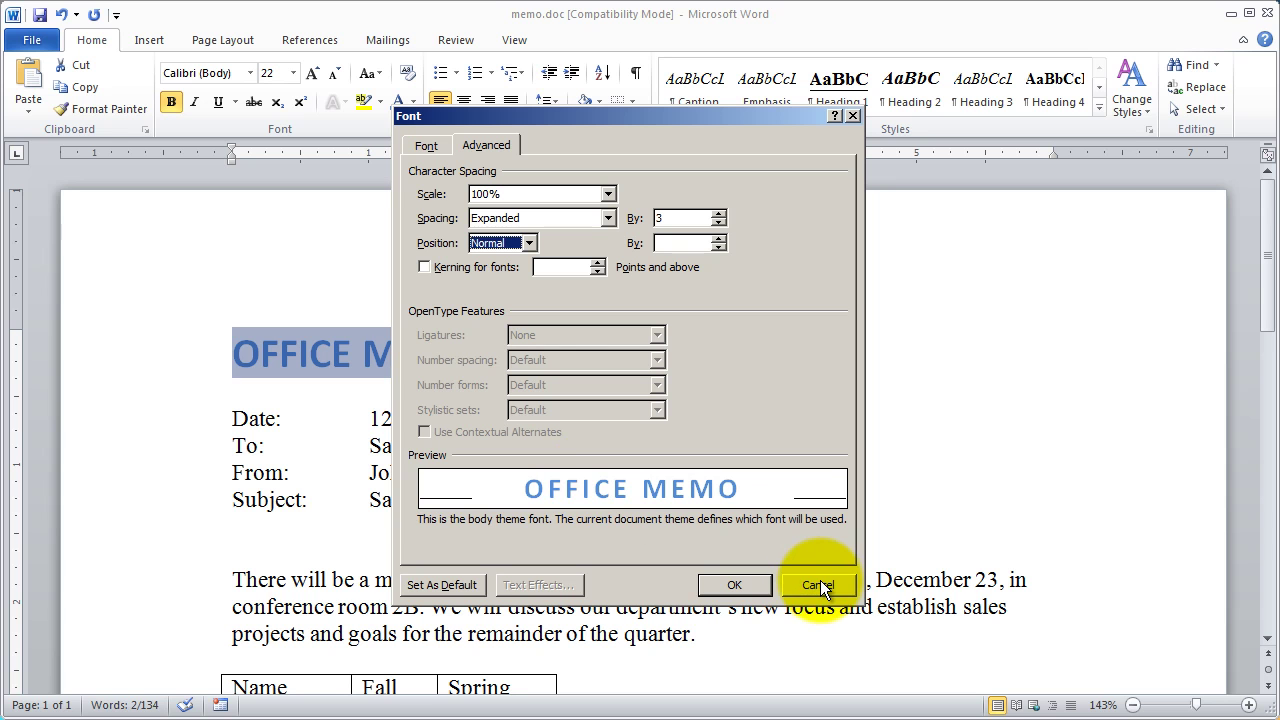
left_click(721, 592)
left_click(525, 443)
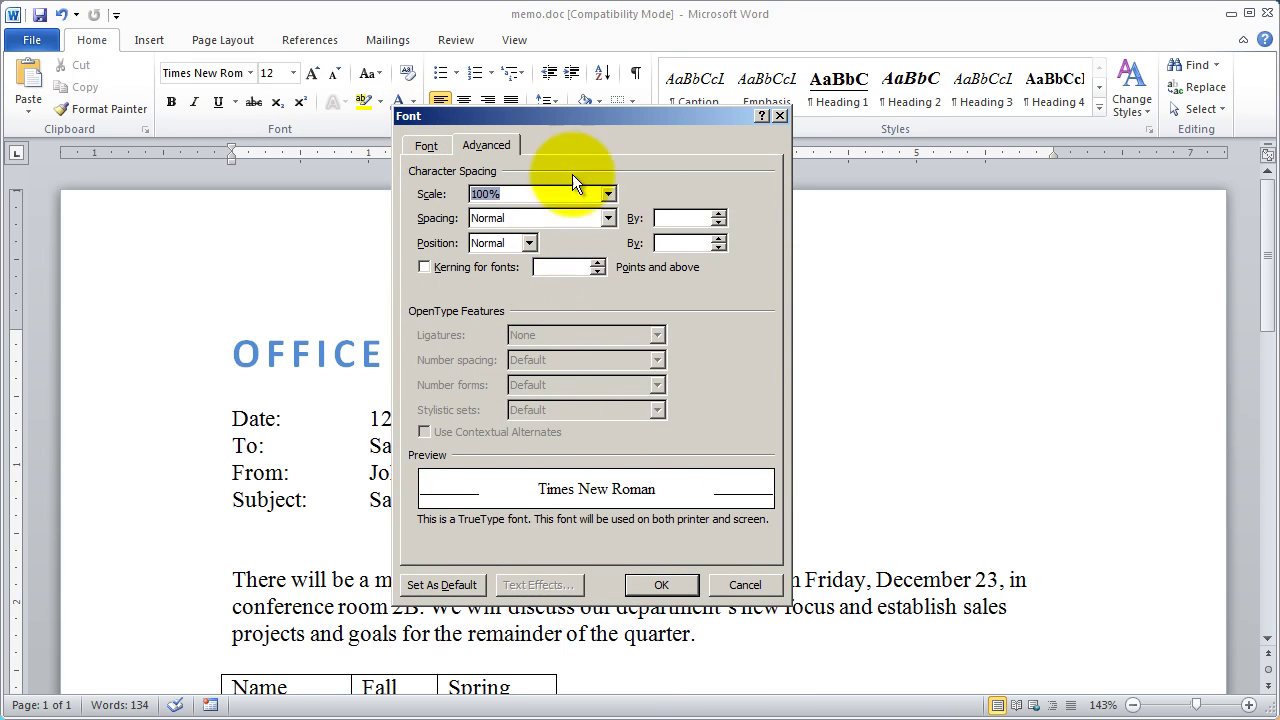
Step: With no text selected, choose the Arial font in Regular style in the Font dialog
left_click(427, 144)
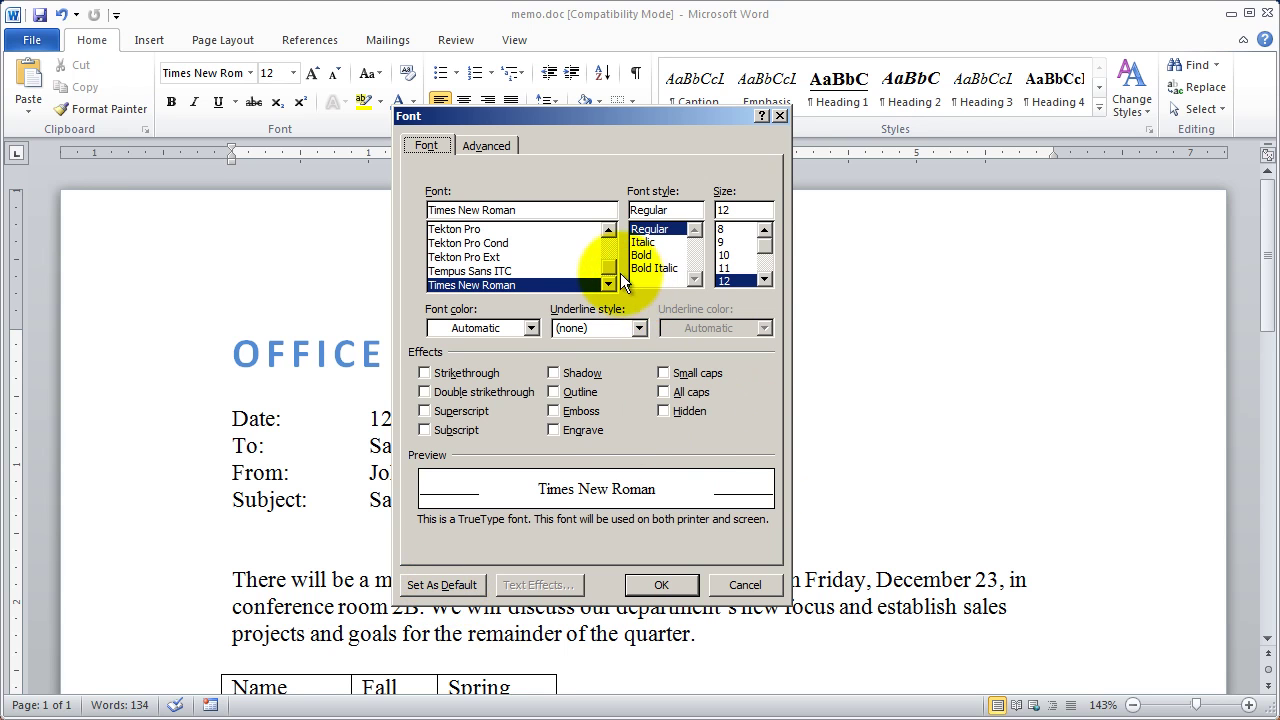
left_click_drag(609, 269, 613, 234)
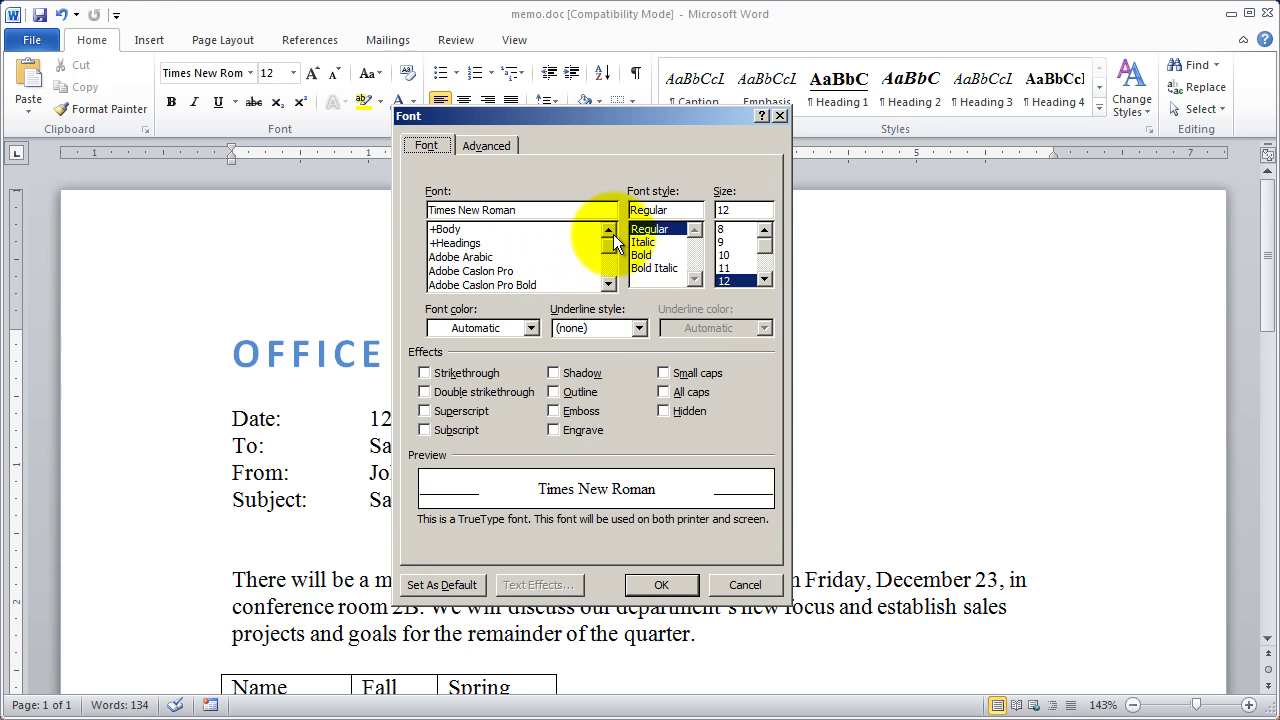
left_click(529, 266)
scroll(529, 266, "down", 3)
scroll(529, 266, "down", 3)
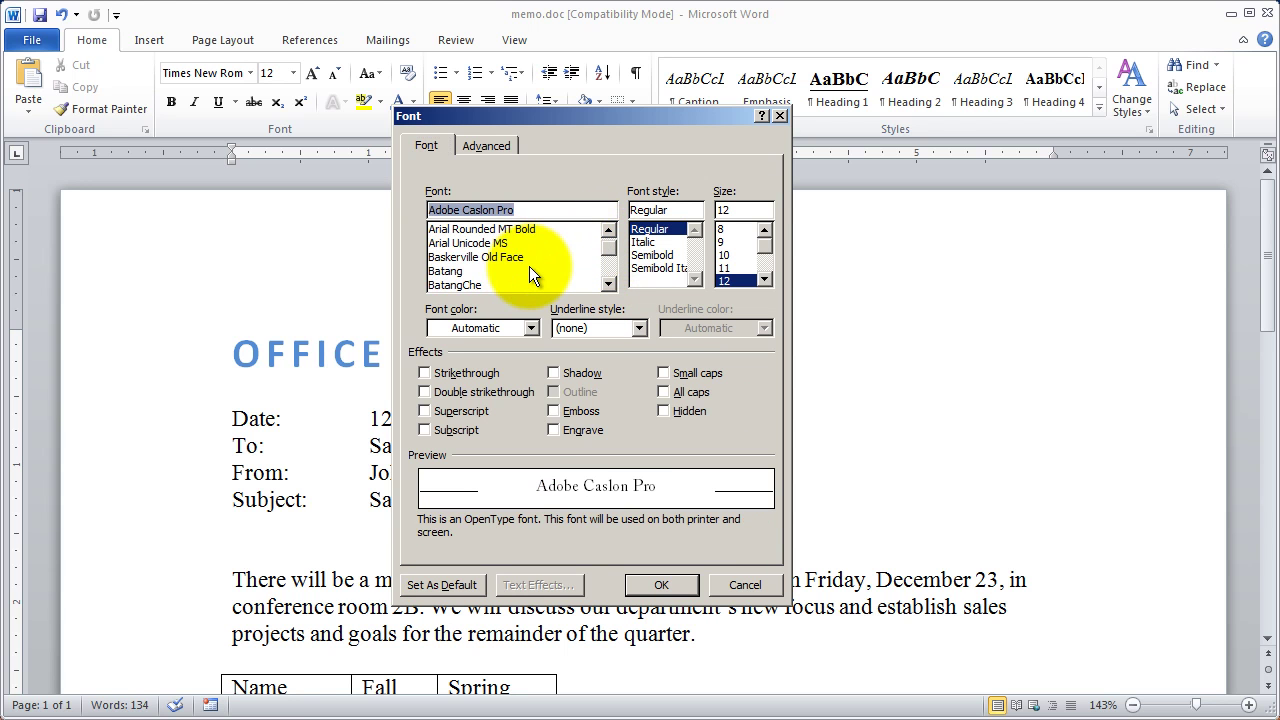
scroll(529, 266, "up", 1)
left_click(480, 229)
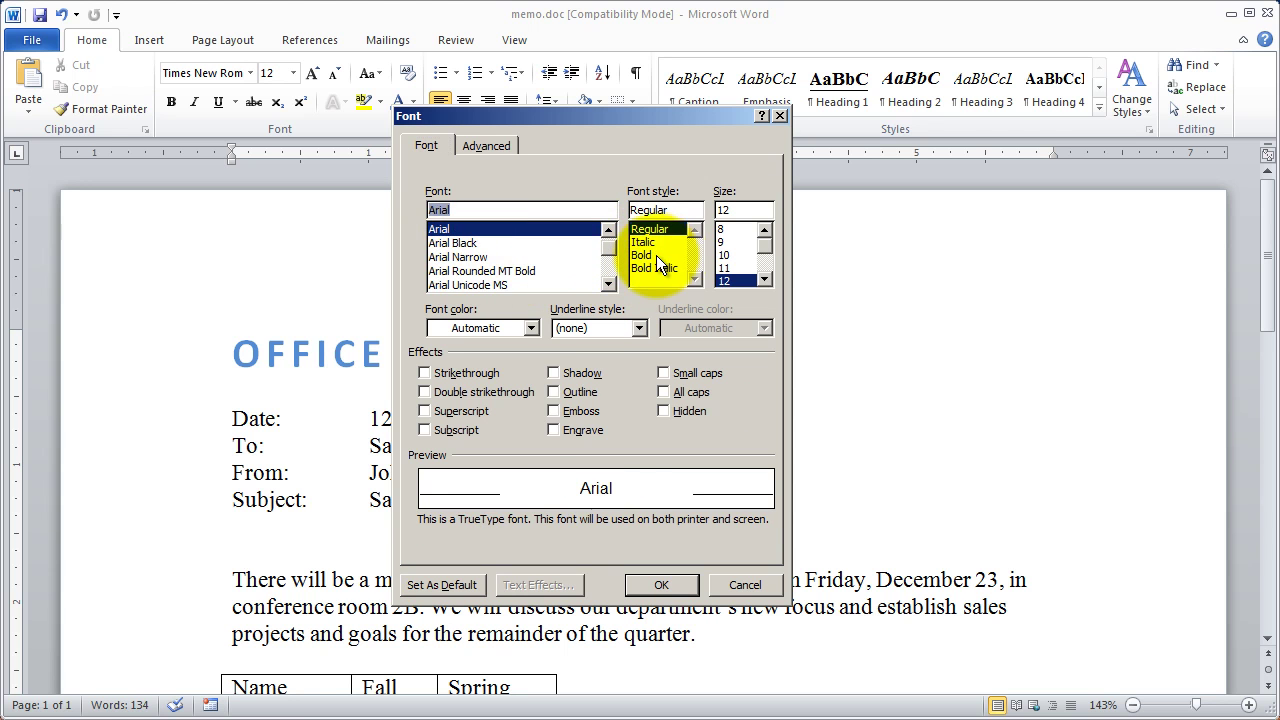
left_click(649, 230)
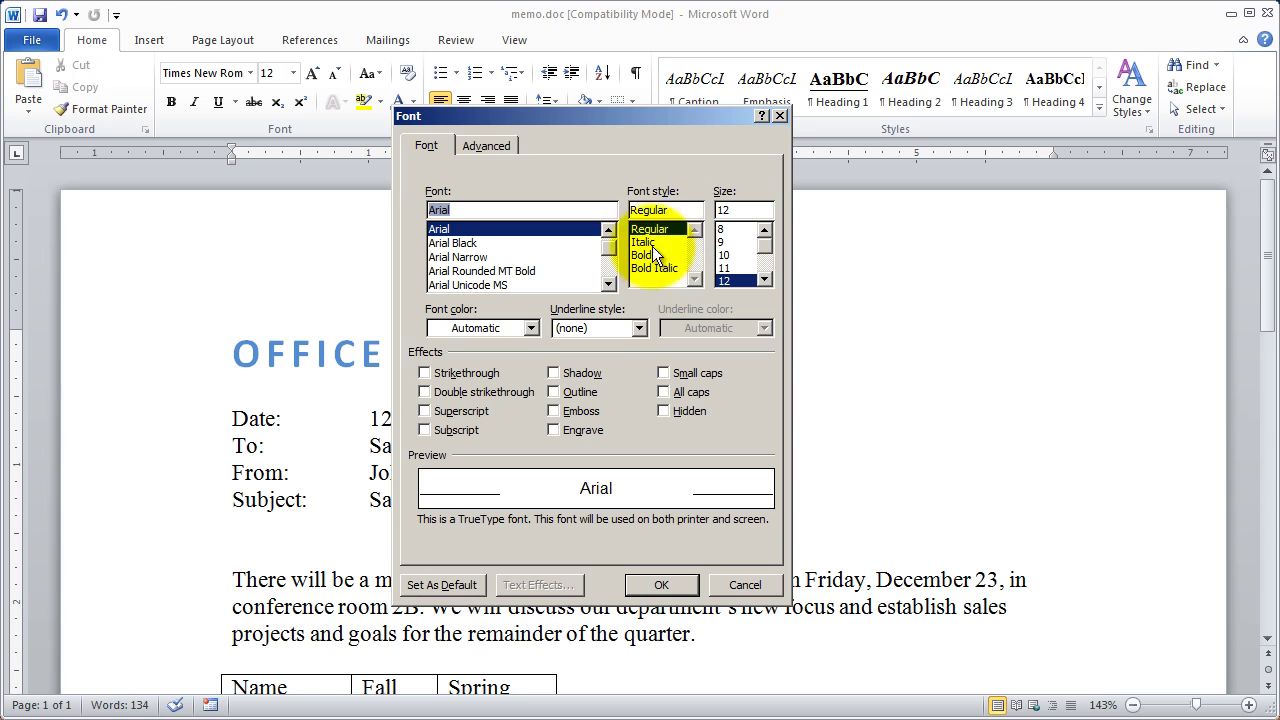
Step: Set the font size to 11 and the font color to black from the theme colors
left_click(726, 279)
left_click(724, 268)
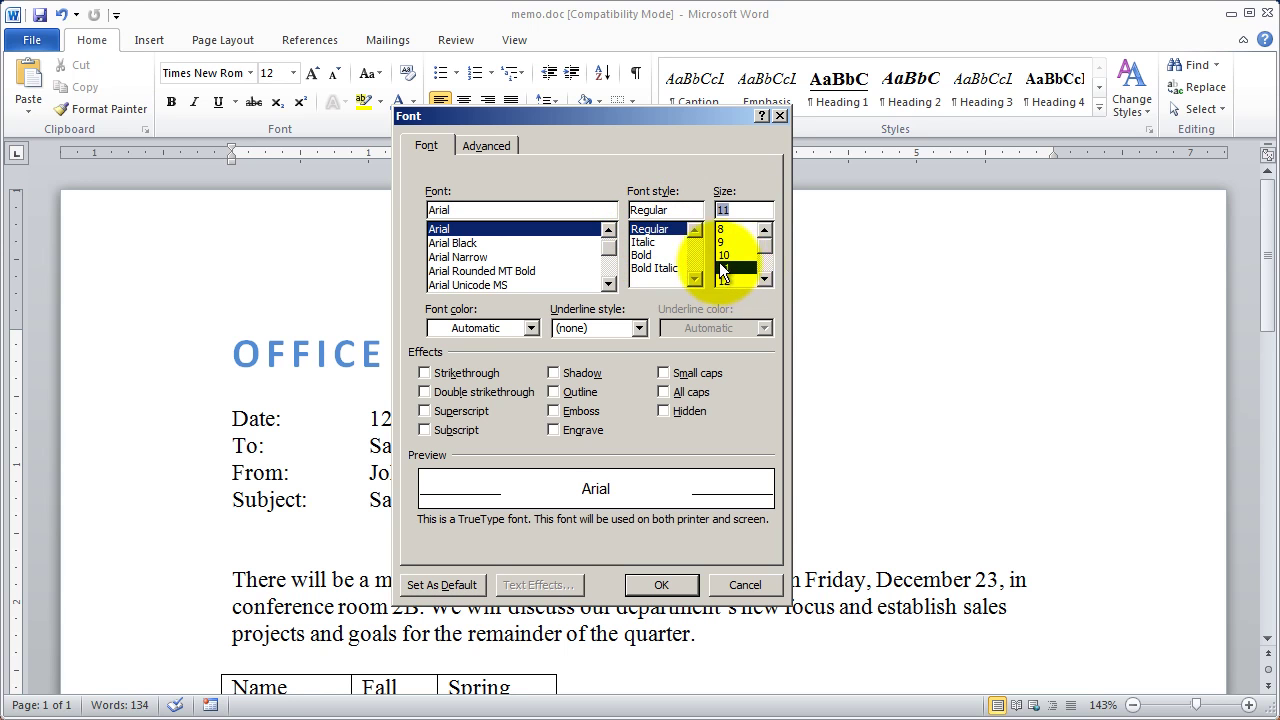
left_click(531, 329)
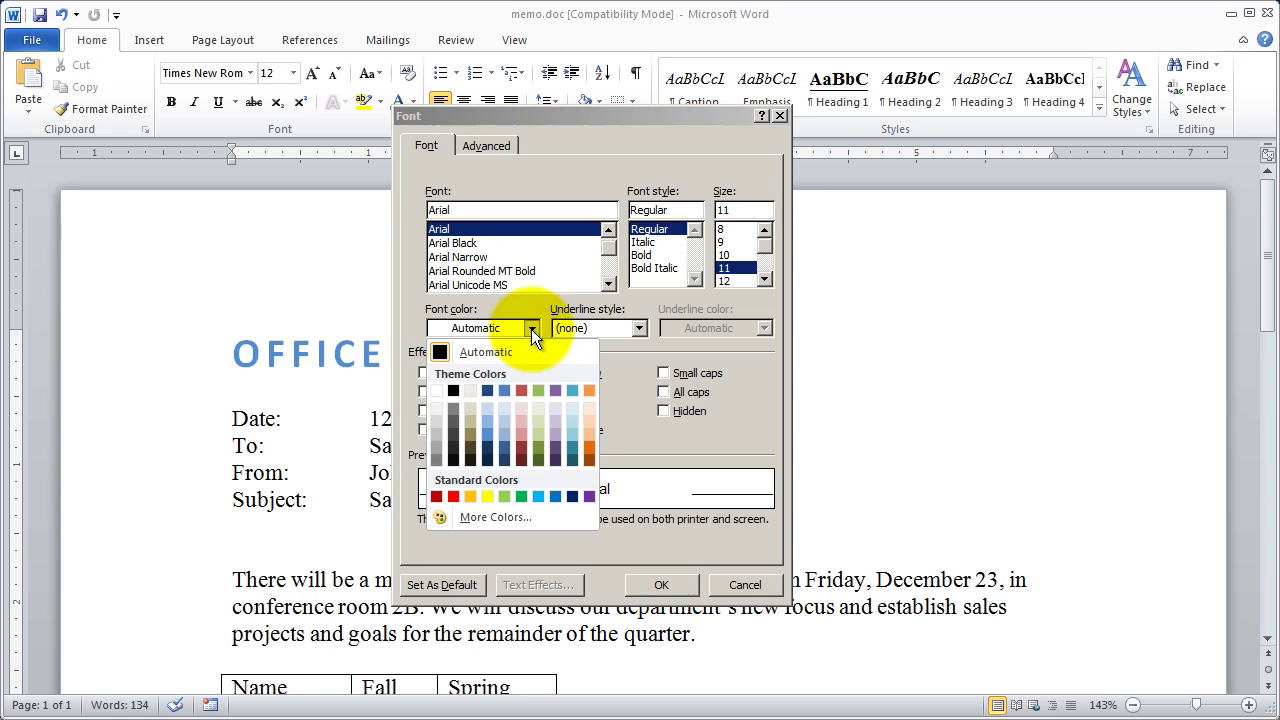
left_click(452, 390)
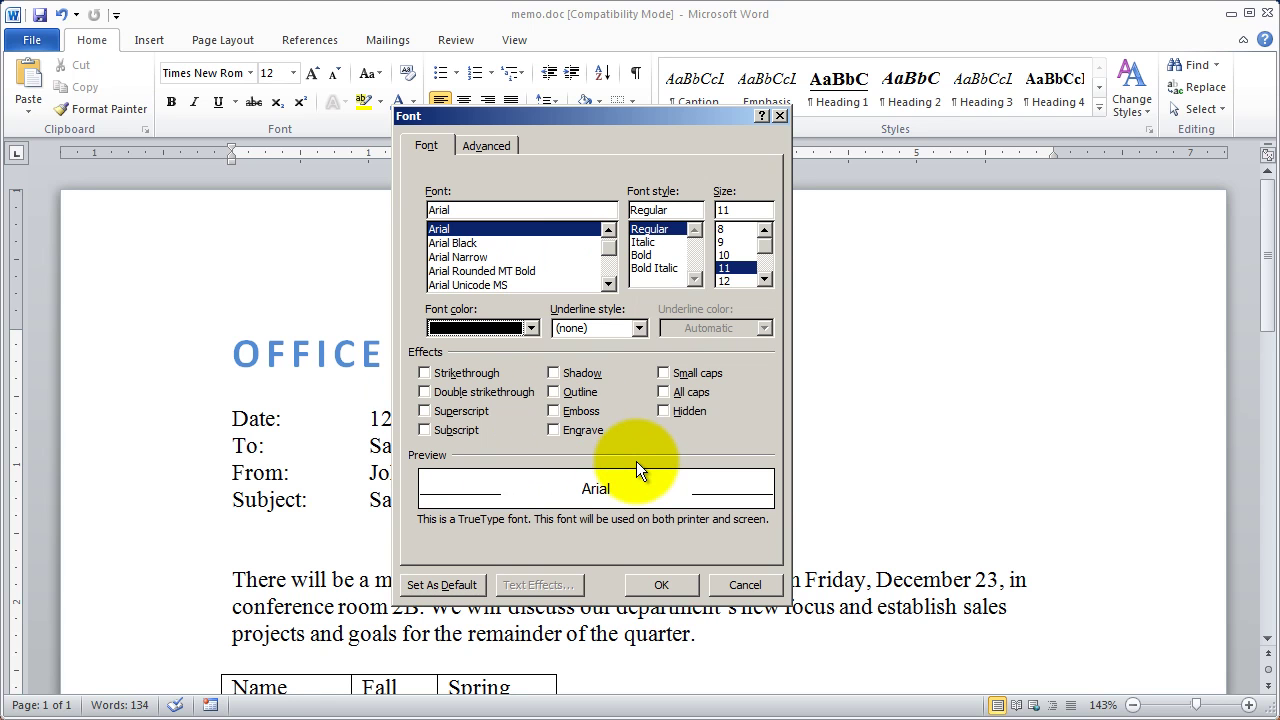
Step: Make these font settings the default for all documents based on the Normal.dotm template, and check the memo's text
left_click(447, 585)
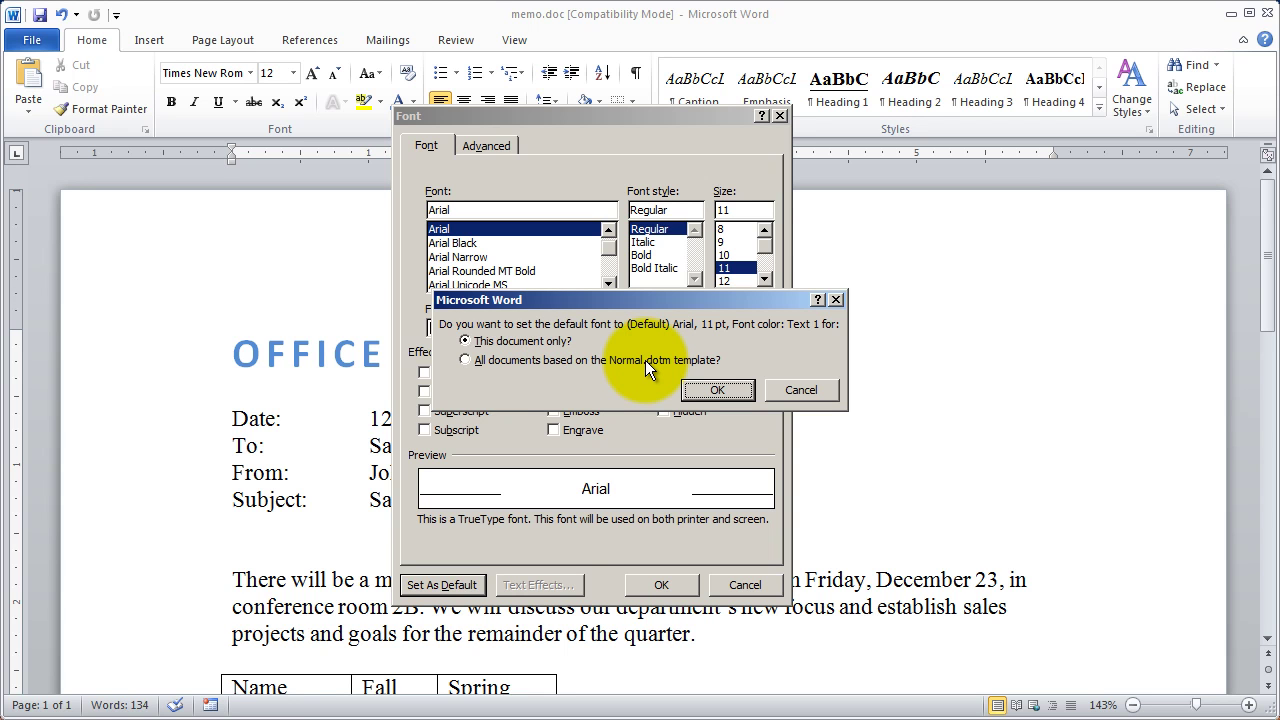
left_click(467, 359)
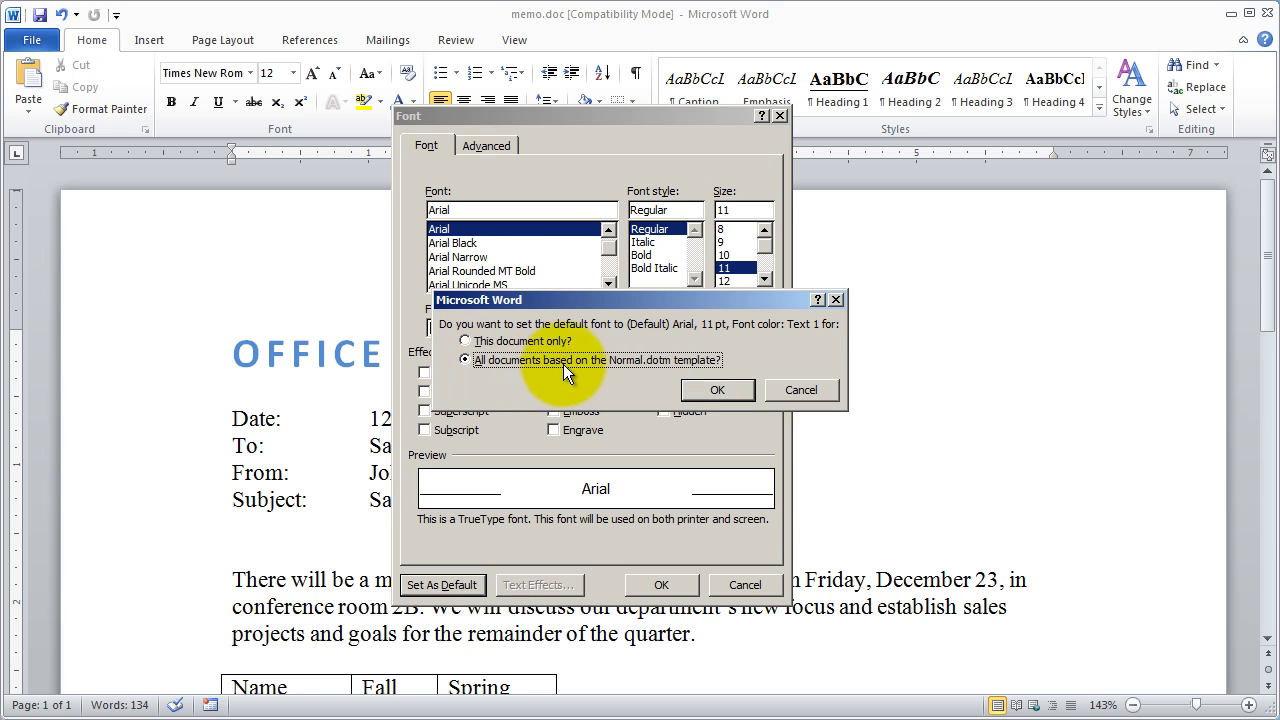
left_click(716, 391)
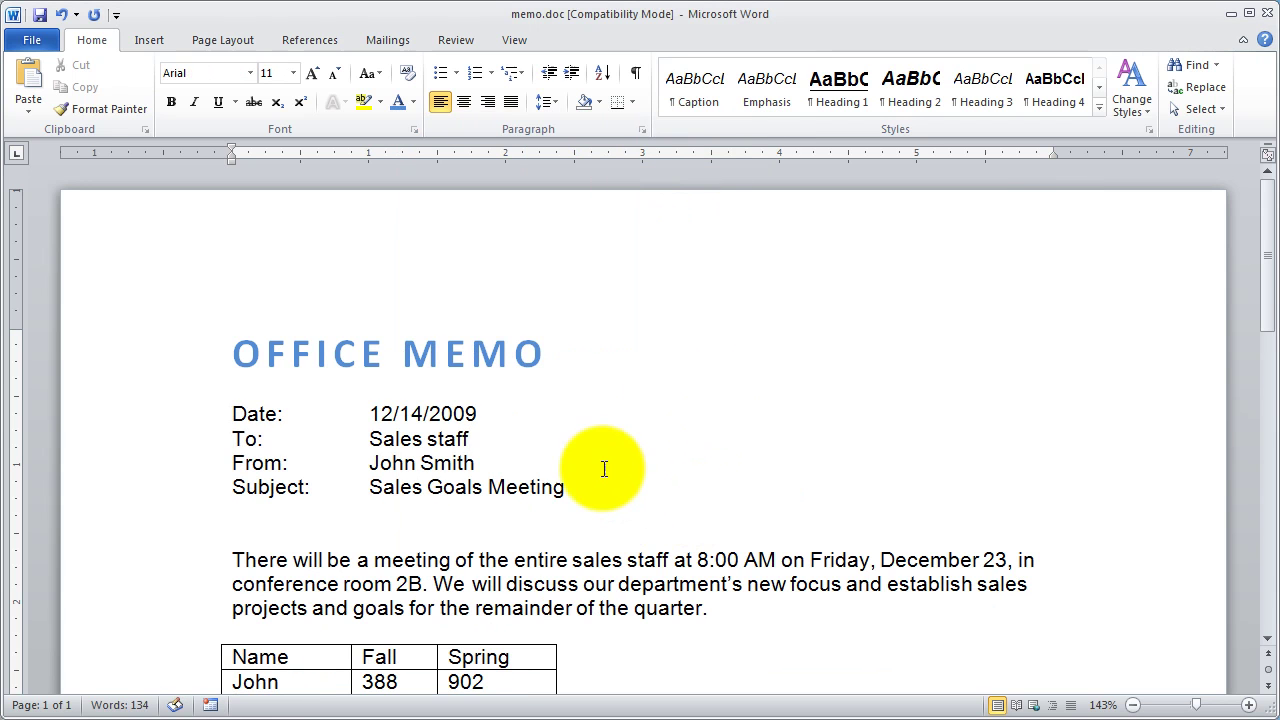
scroll(565, 620, "down", 5)
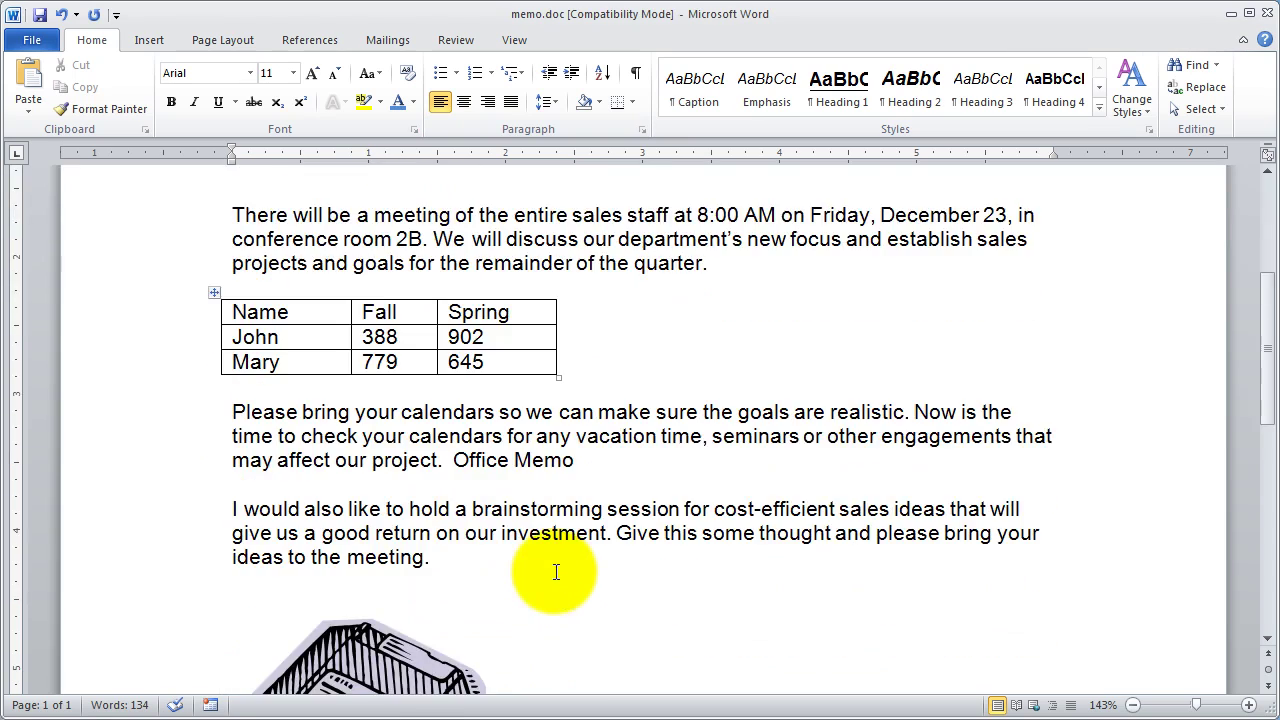
scroll(557, 571, "up", 5)
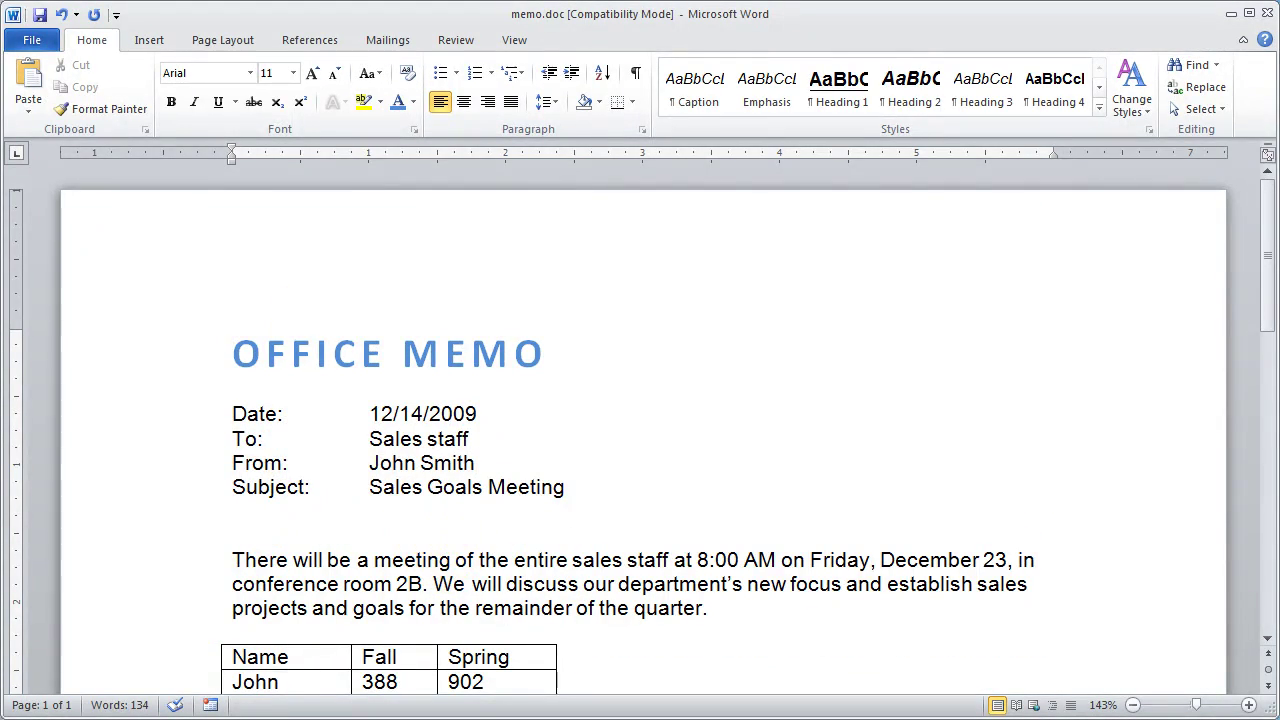
Step: Check the default font by entering "The" in a new blank document, and discard that document
left_click(33, 42)
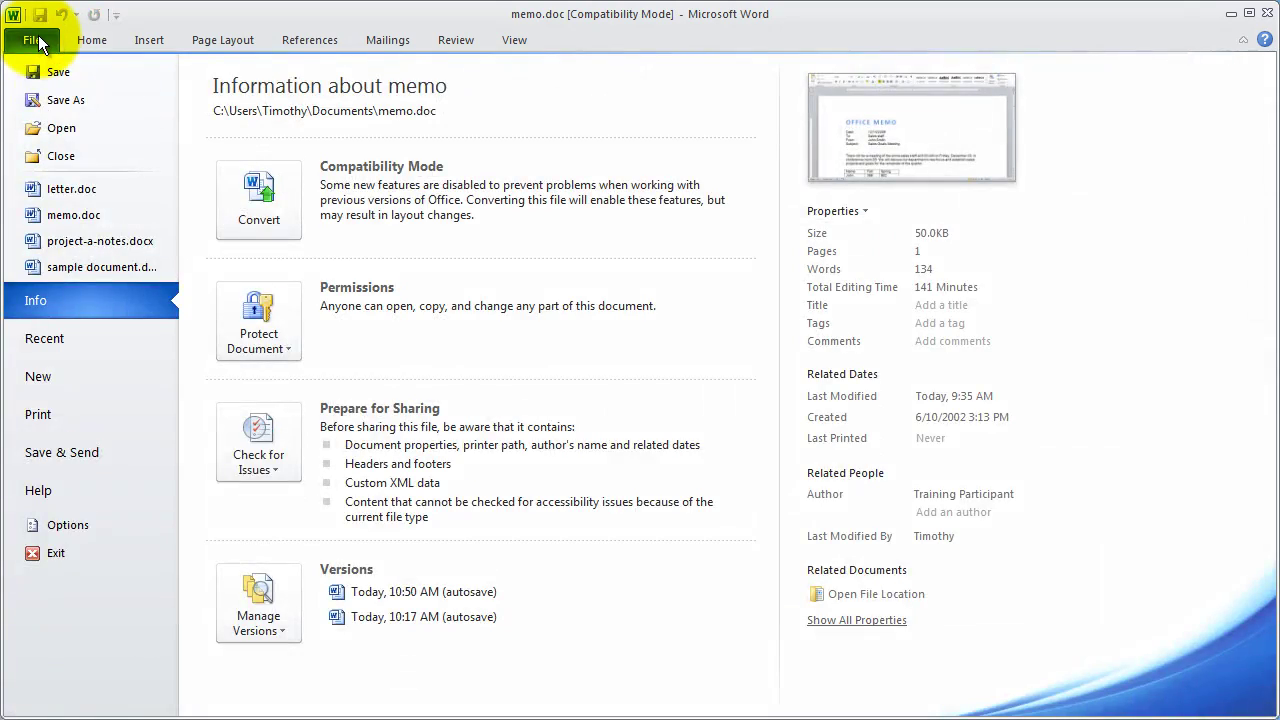
left_click(64, 373)
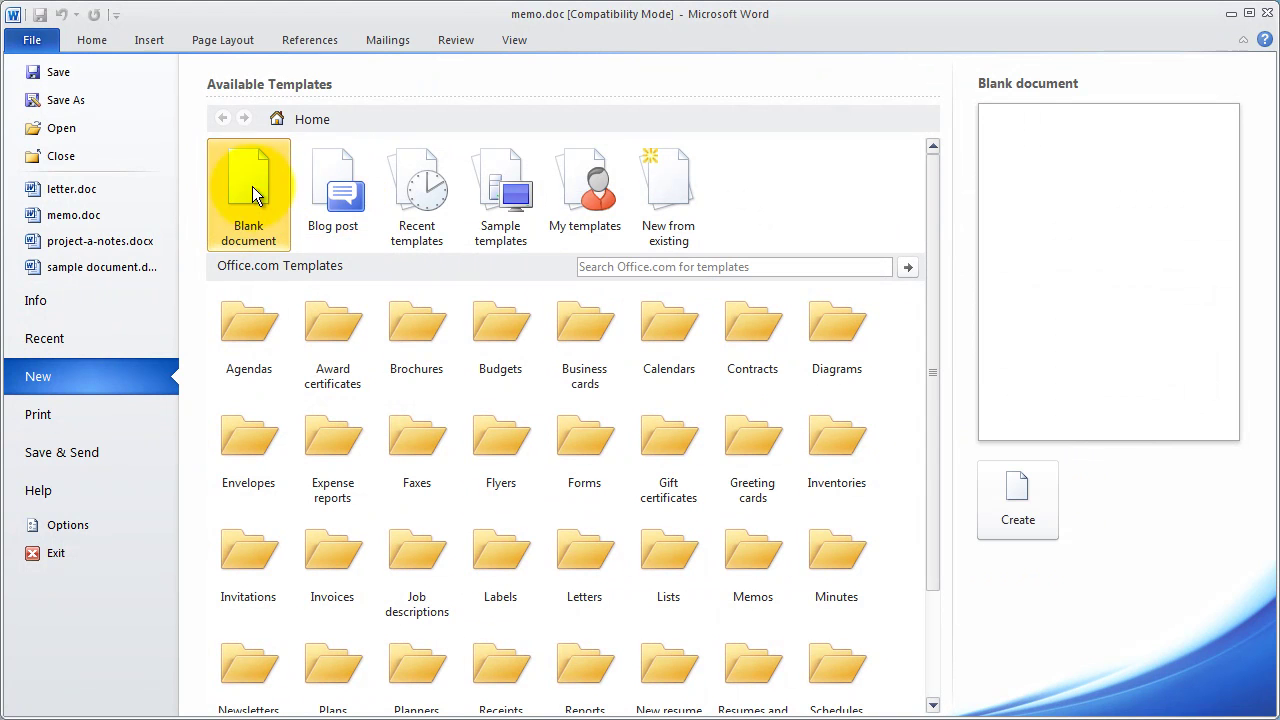
left_click(1026, 508)
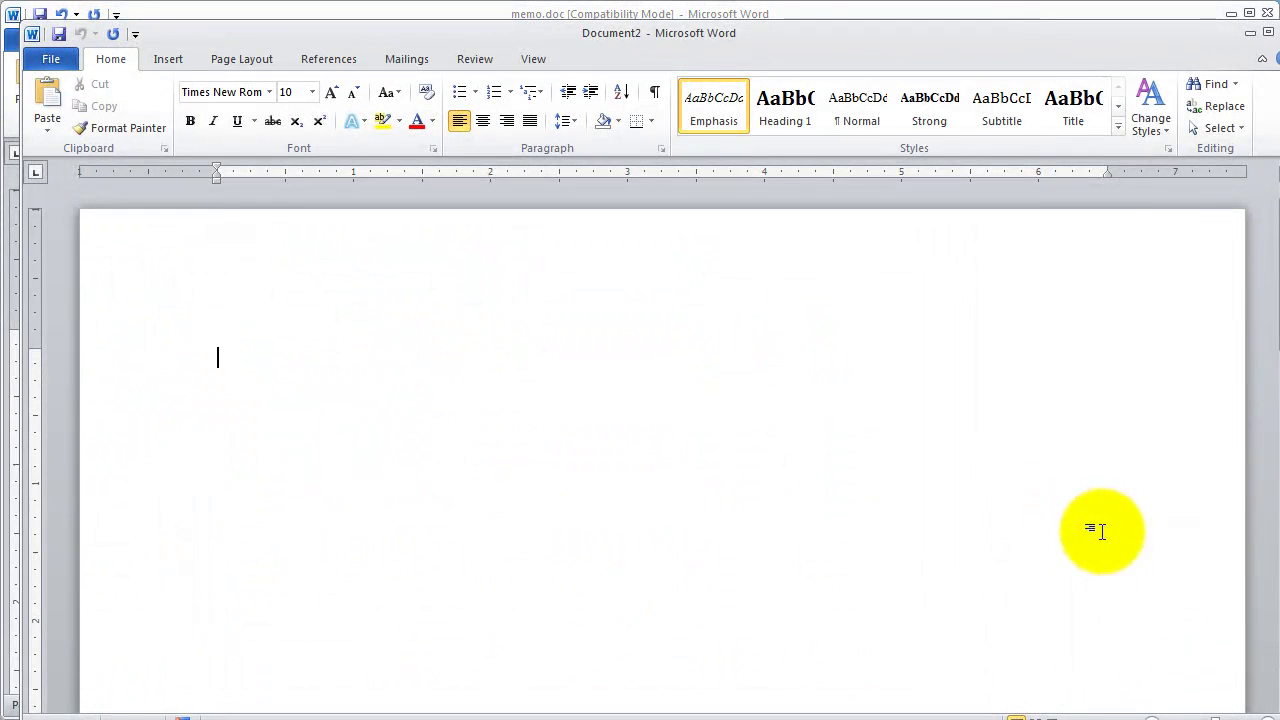
type("The")
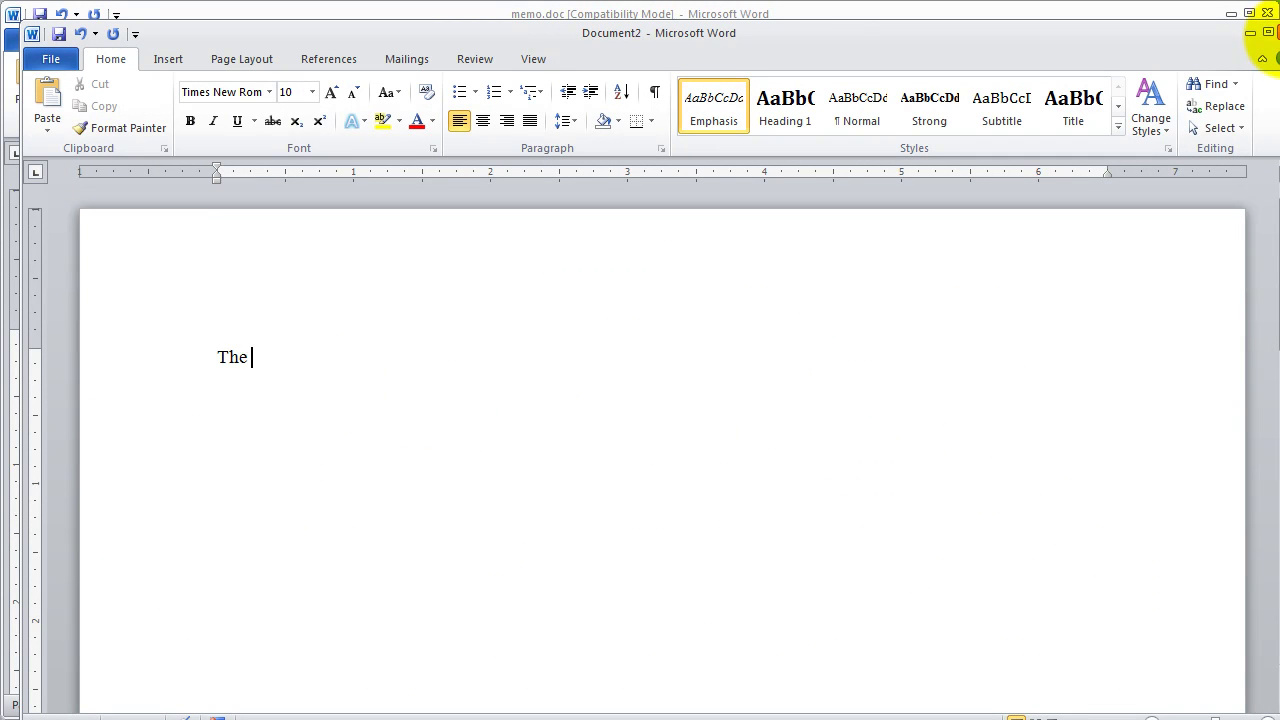
left_click(1270, 33)
left_click(540, 524)
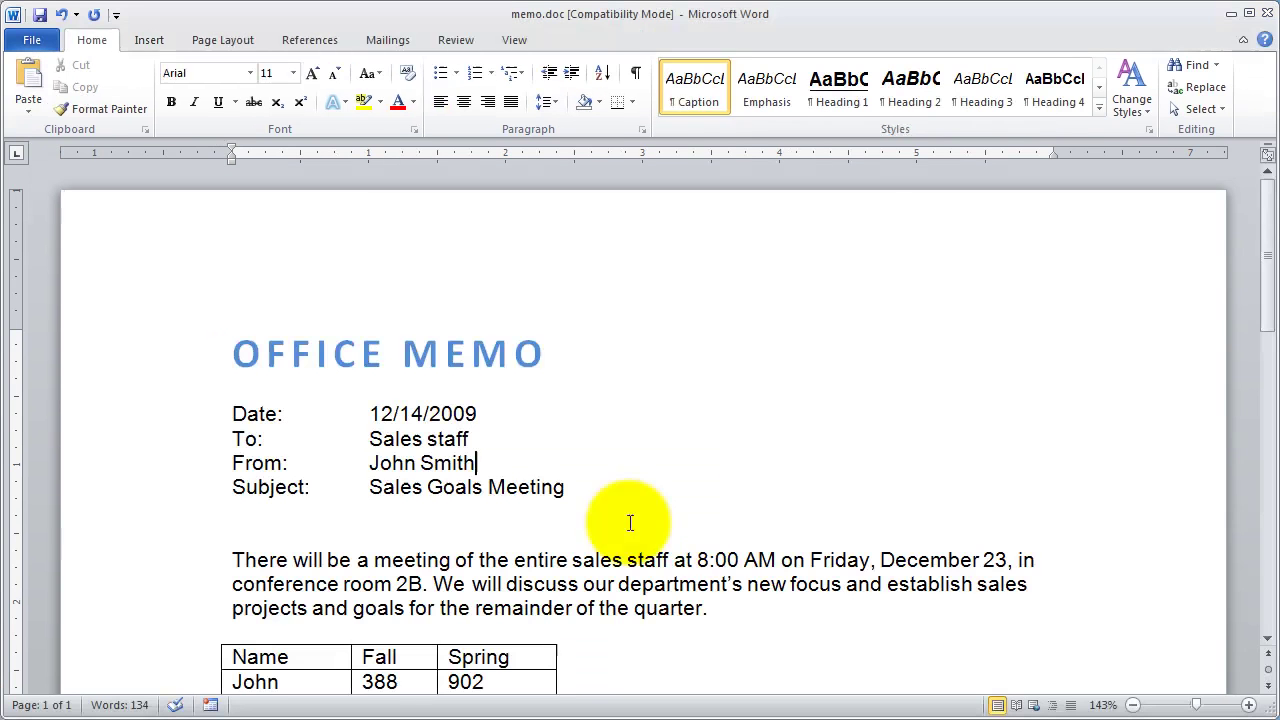